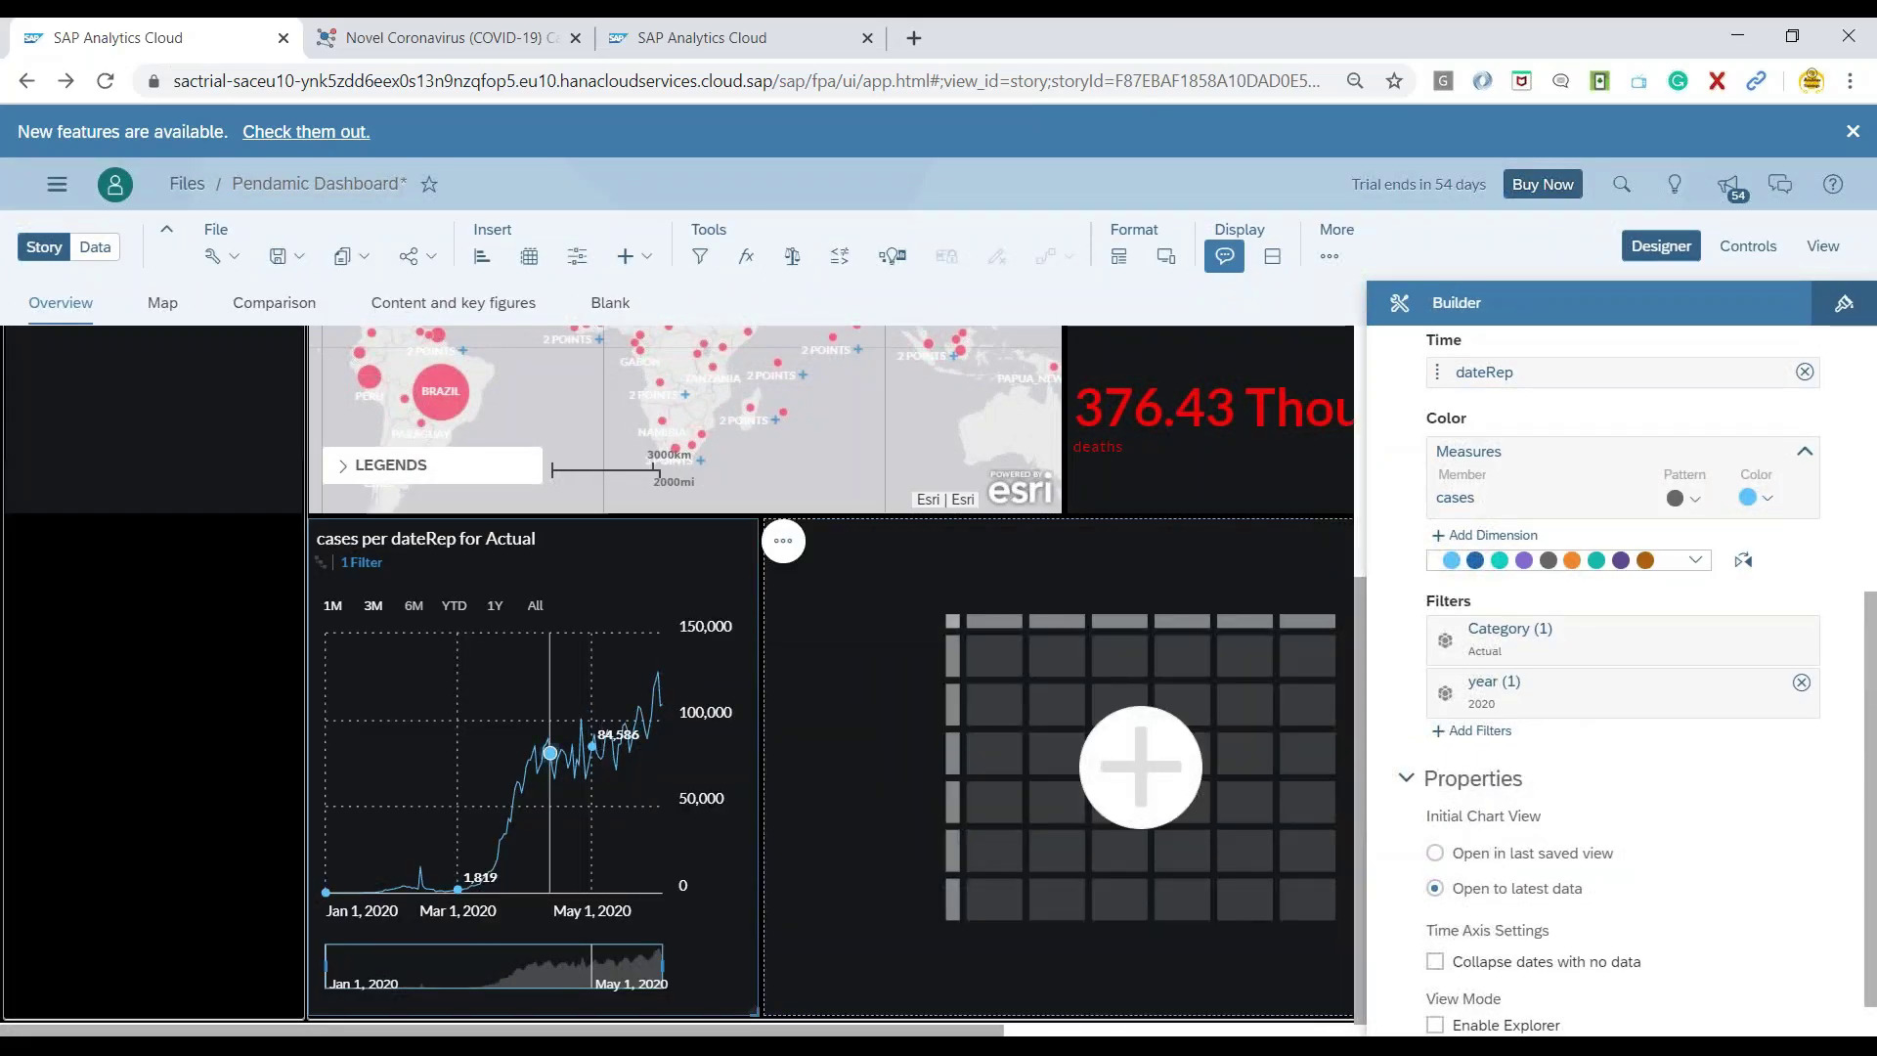
# Step: Browse the line chart's options menu, then hide the Builder panel to free the canvas
pyautogui.click(790, 543)
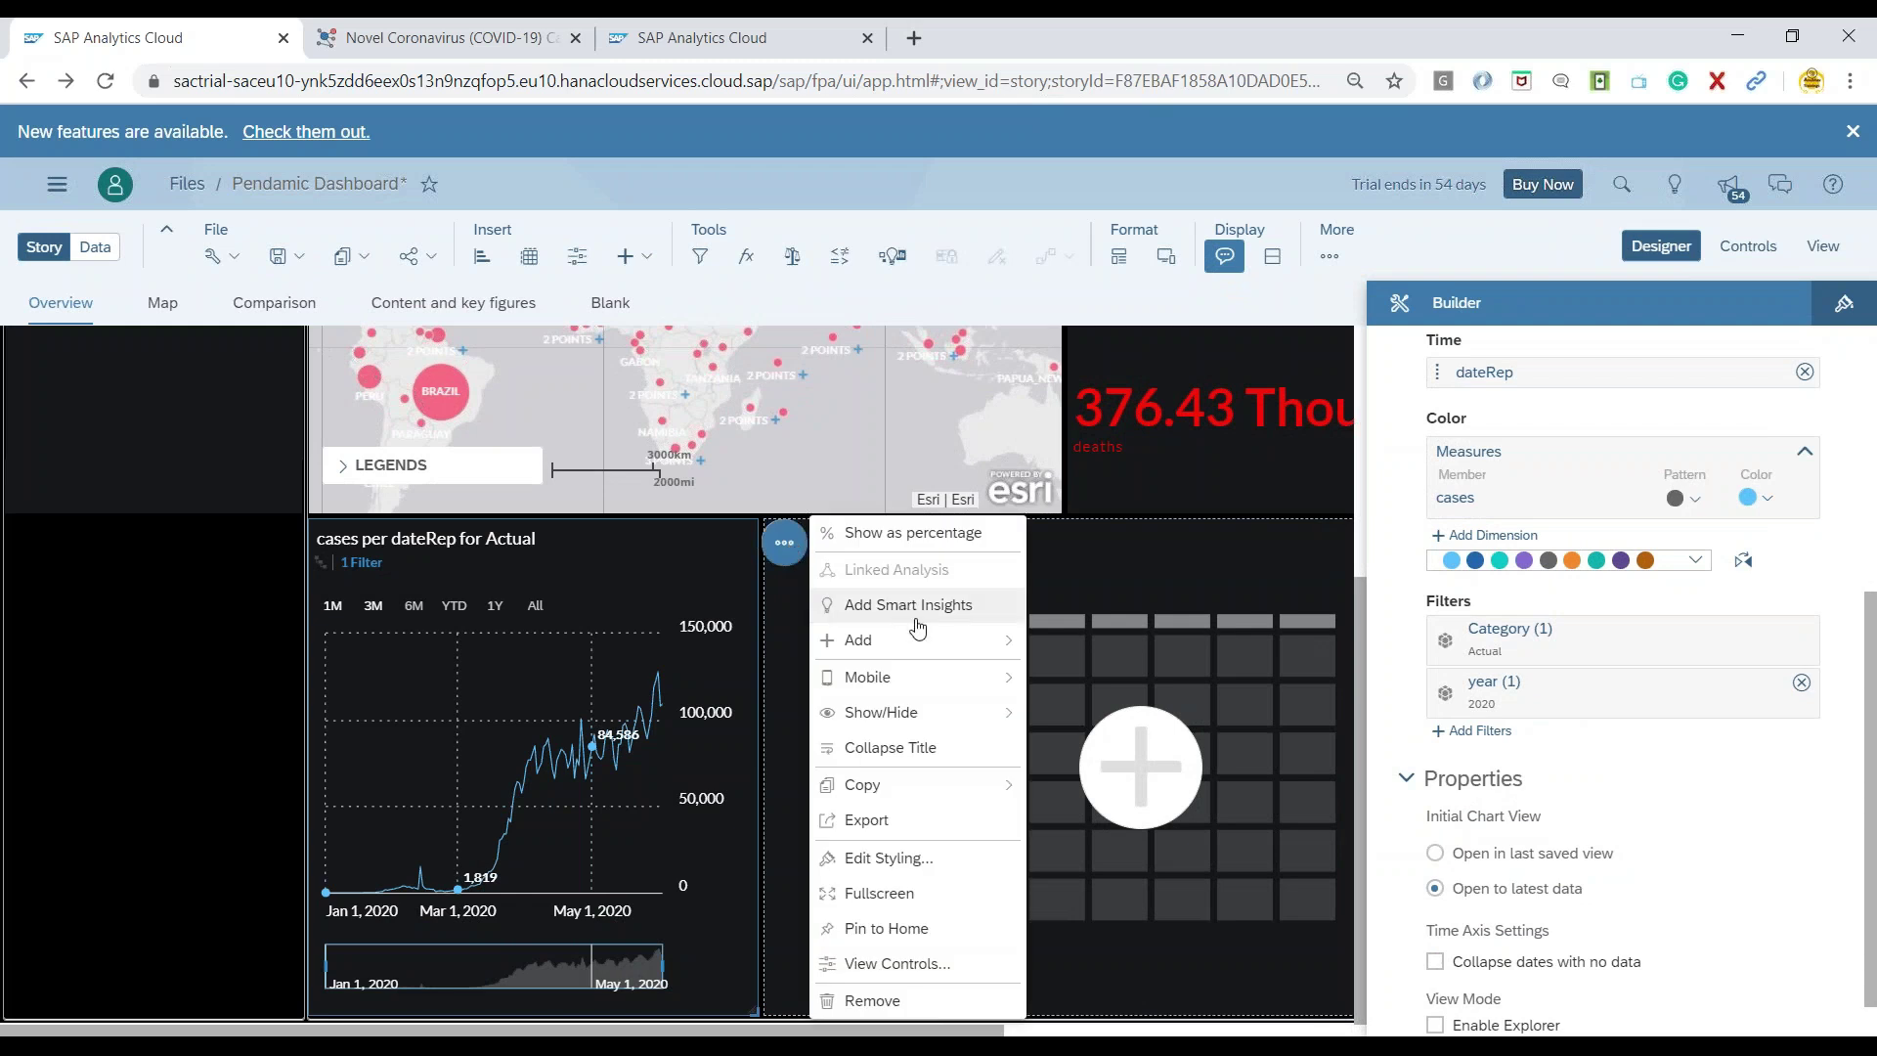
pyautogui.moveTo(957, 650)
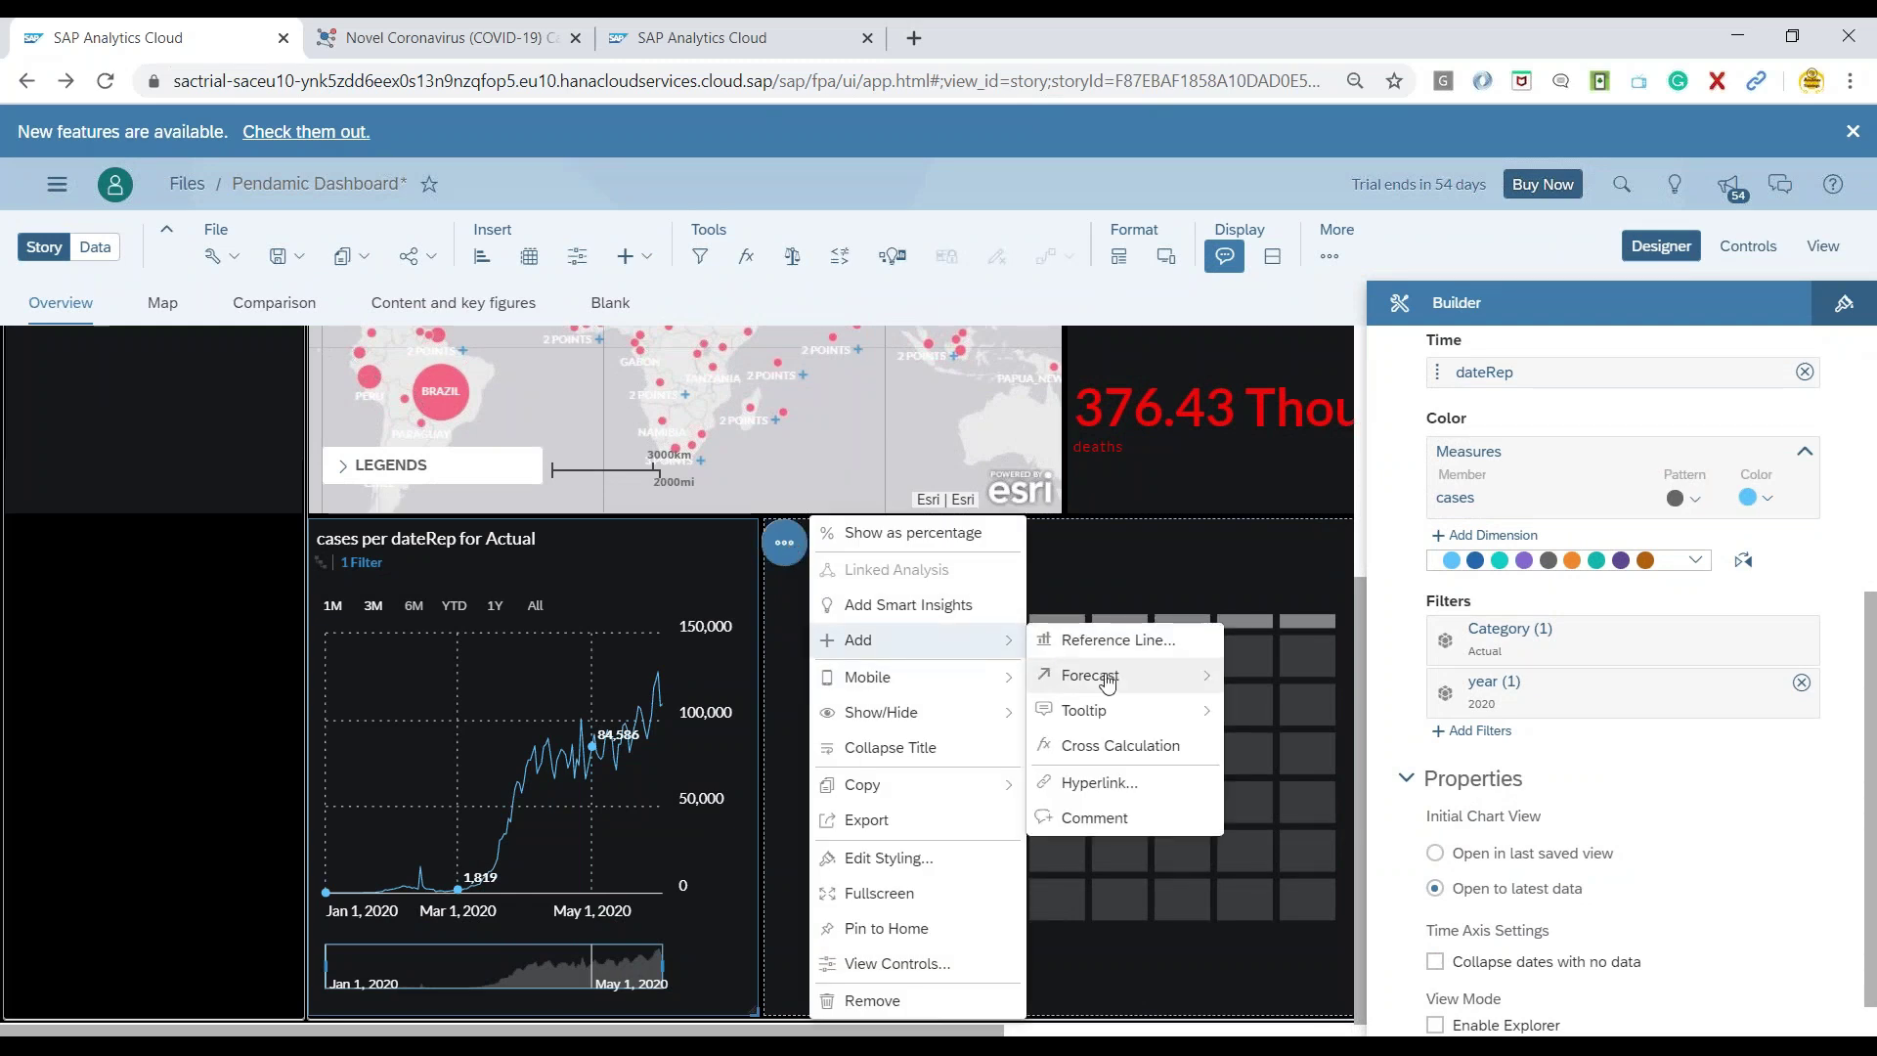
pyautogui.moveTo(1110, 682)
pyautogui.moveTo(1308, 707)
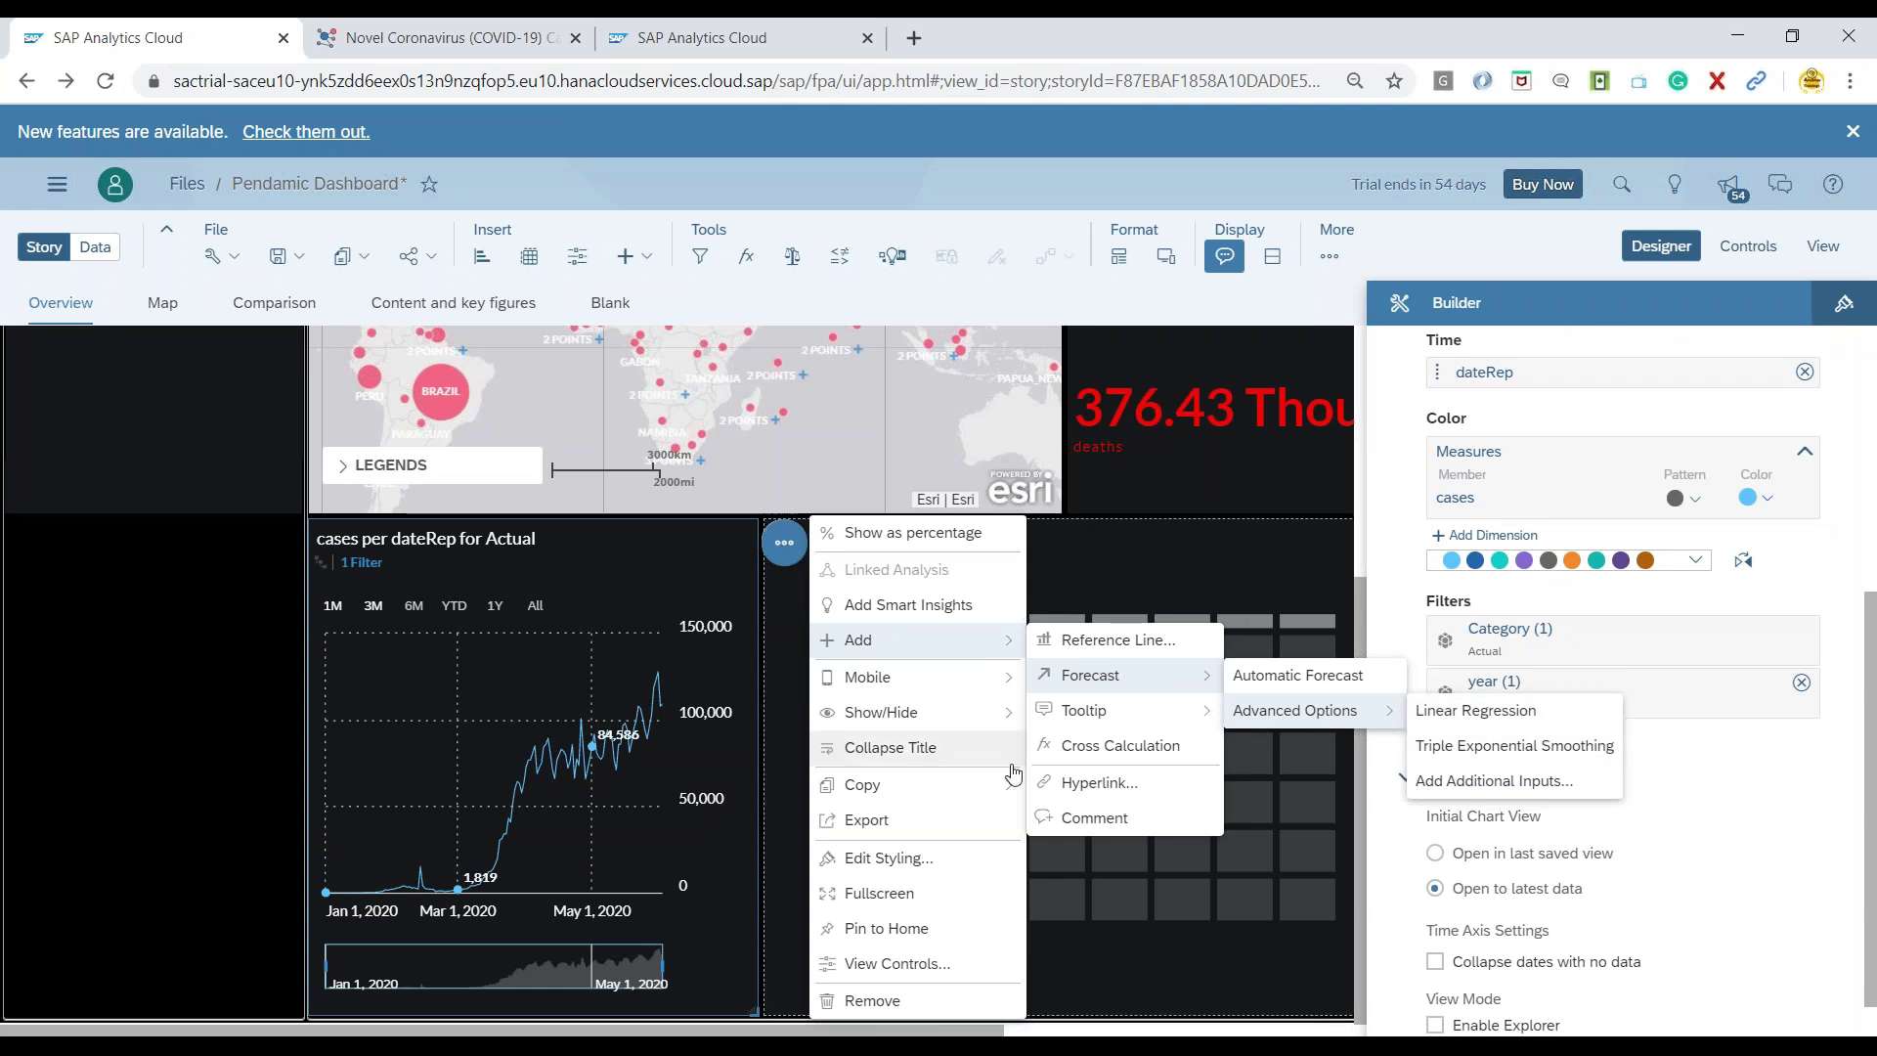
pyautogui.moveTo(881, 711)
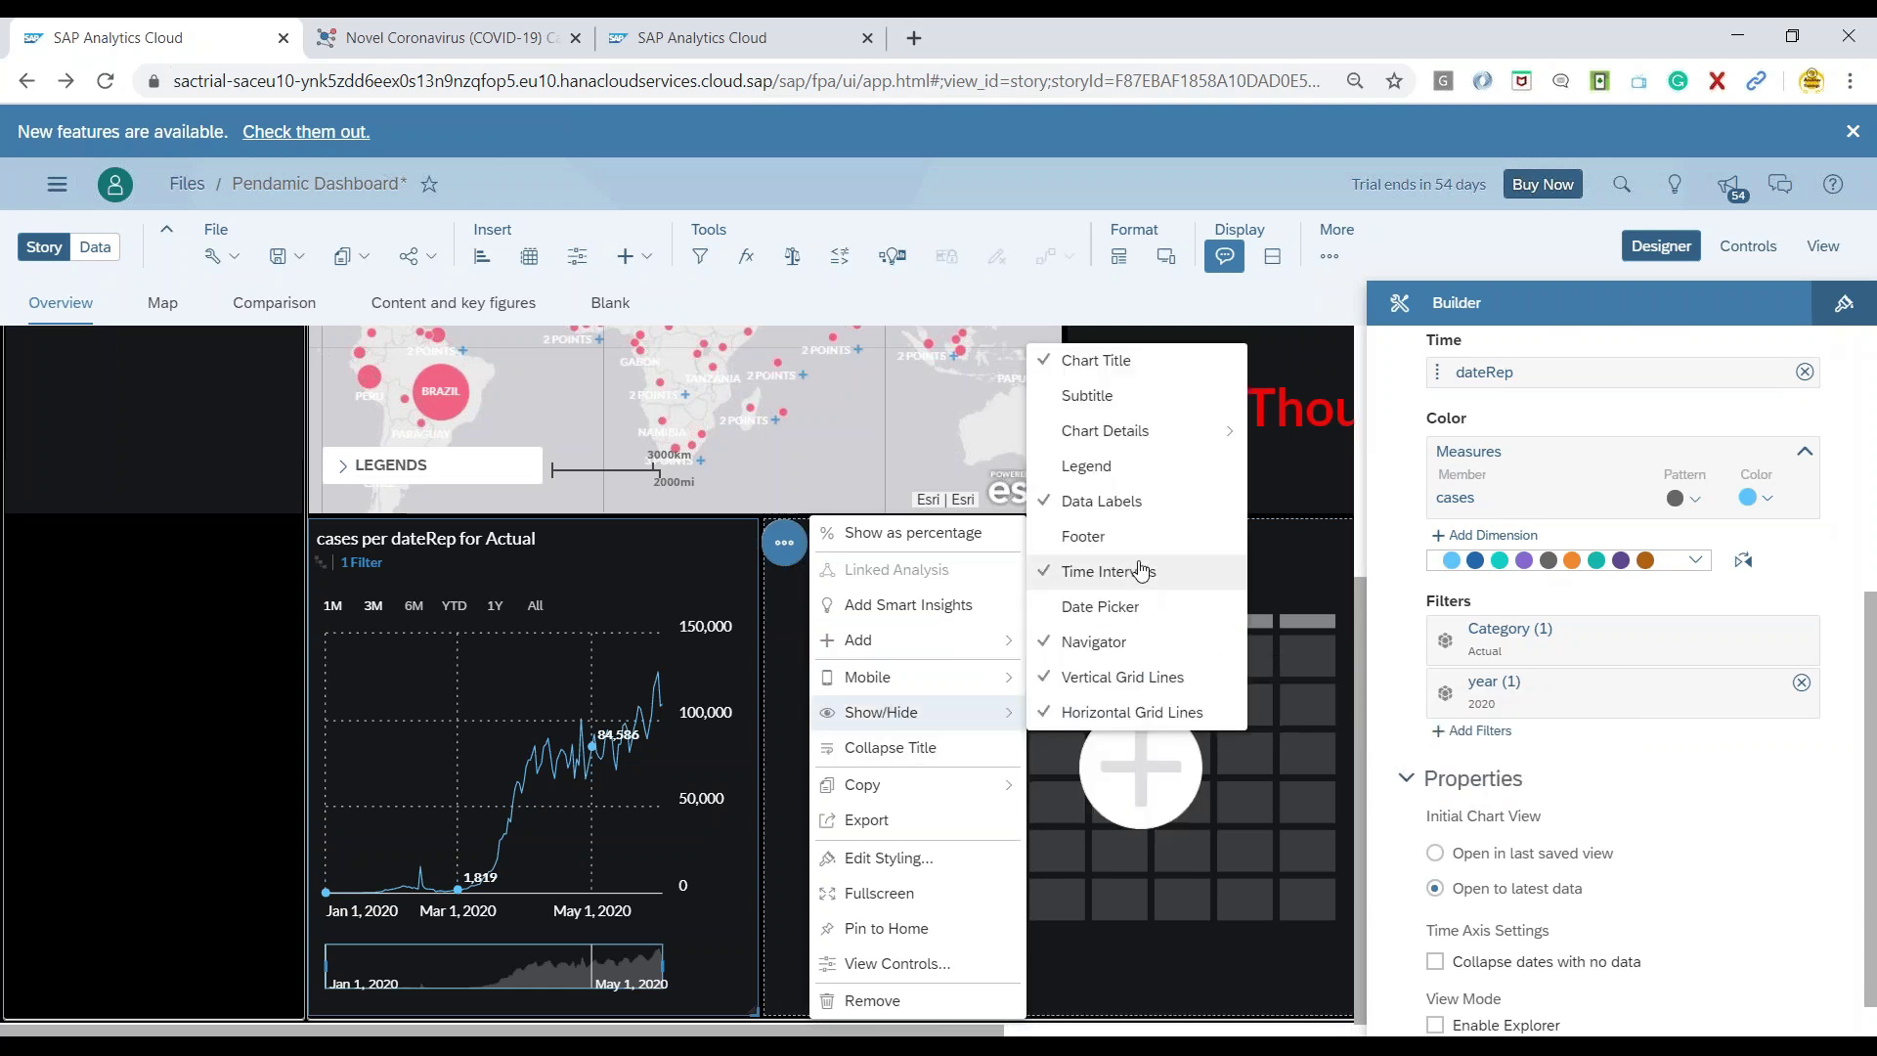
pyautogui.click(1308, 578)
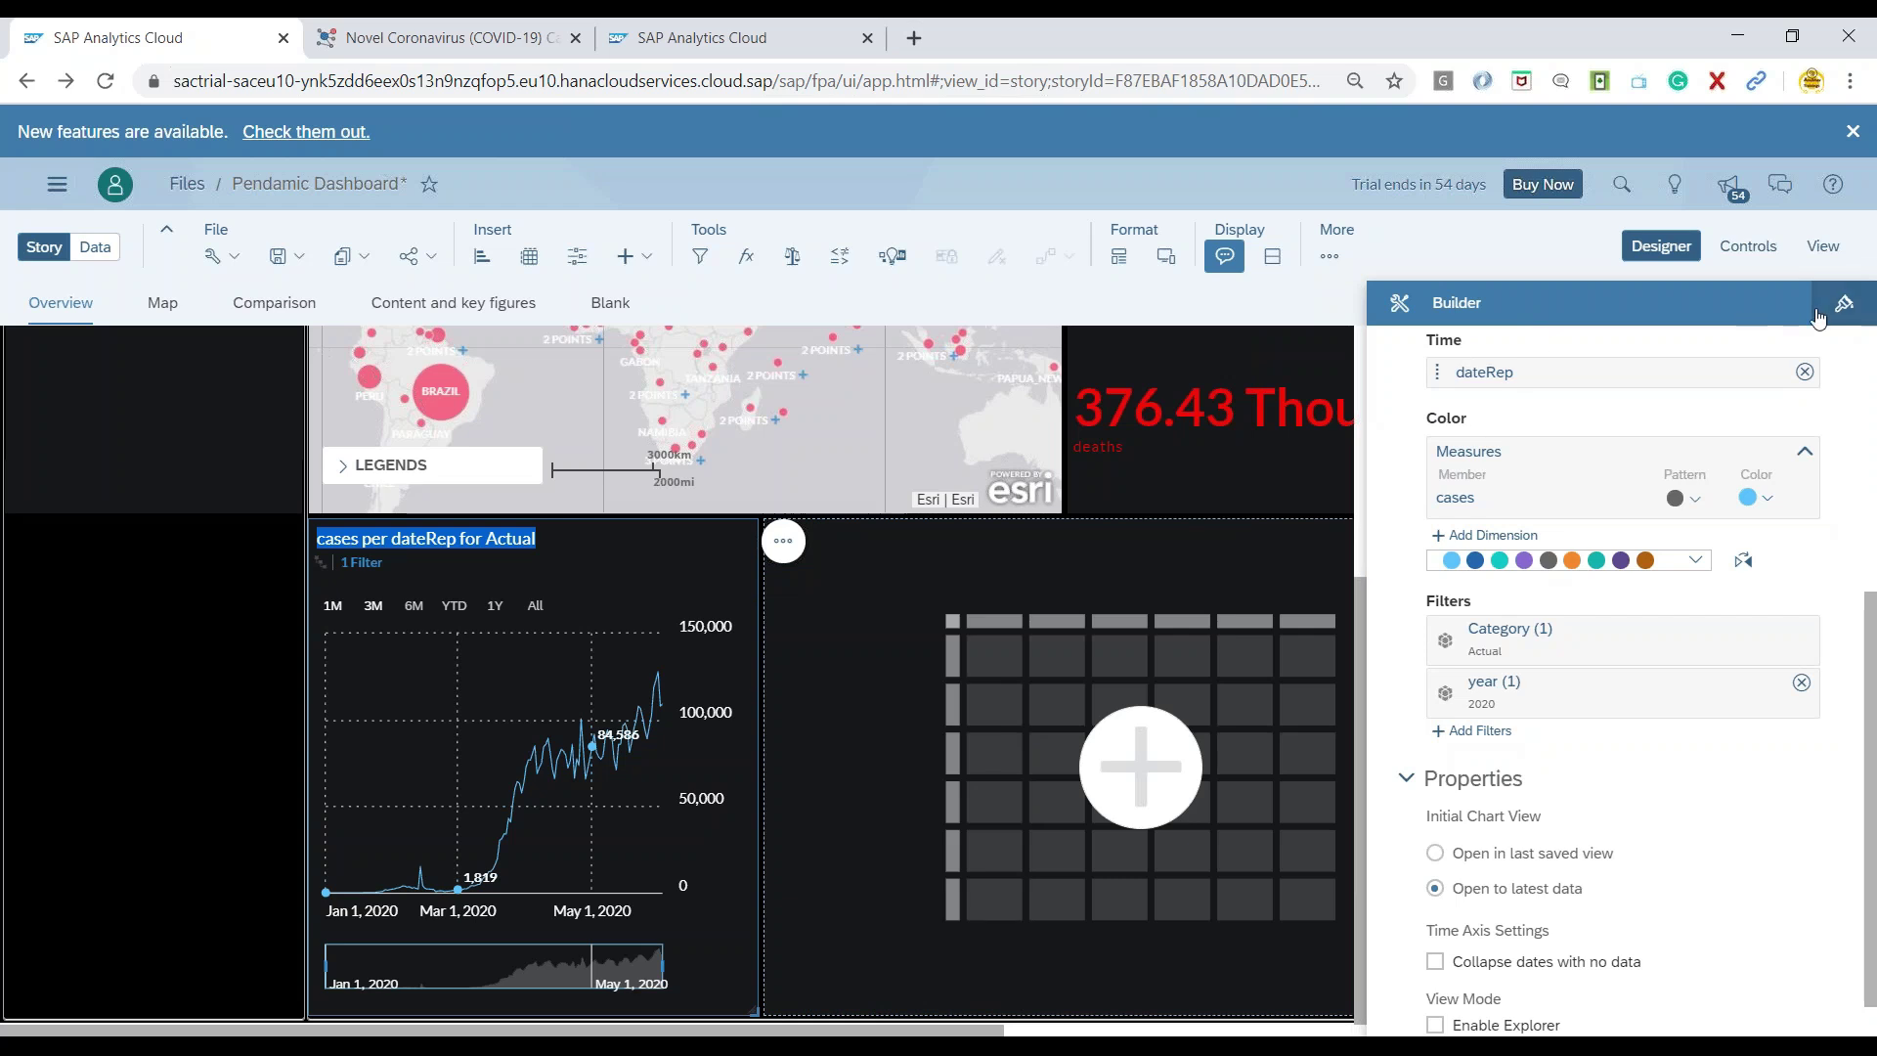
pyautogui.click(1683, 257)
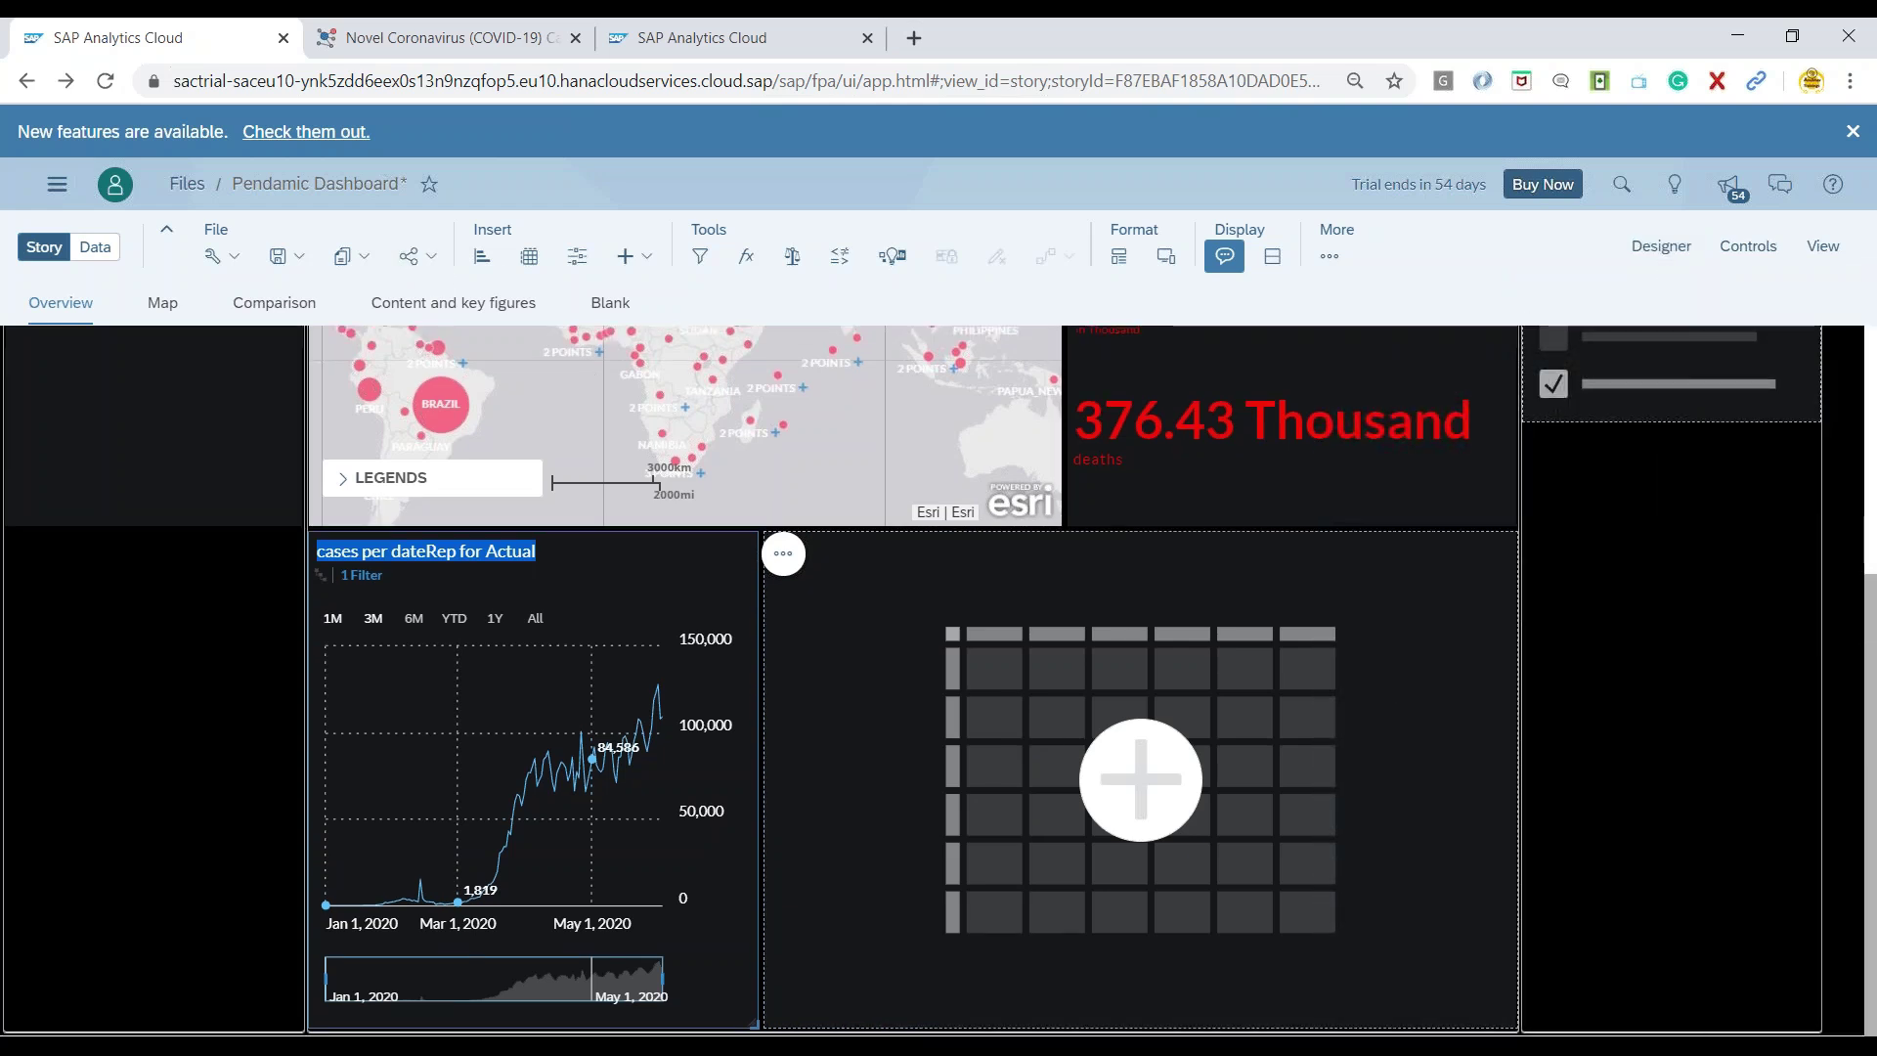
# Step: Insert a new chart and widen it across the canvas below the line chart
pyautogui.click(482, 260)
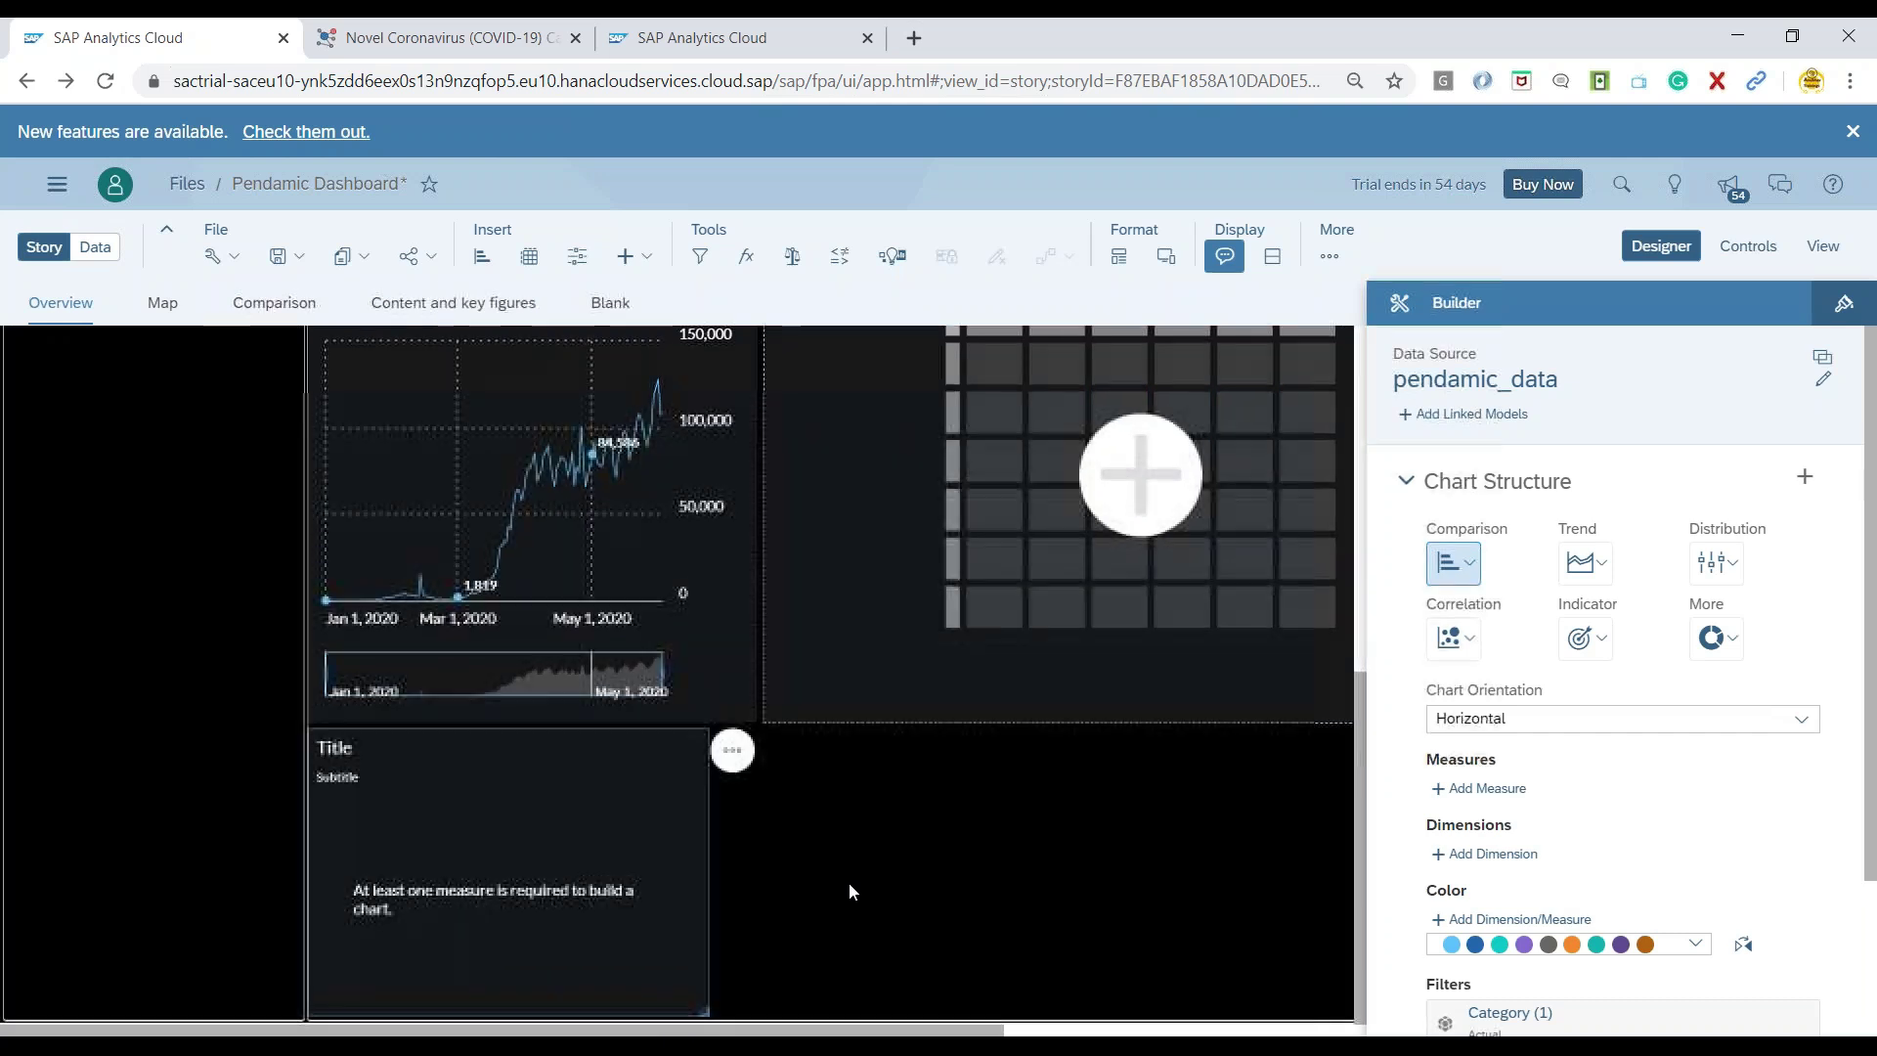
pyautogui.moveTo(703, 1016); pyautogui.dragTo(1608, 966)
pyautogui.scroll(2, 1311, 717)
pyautogui.scroll(-3, 1588, 584)
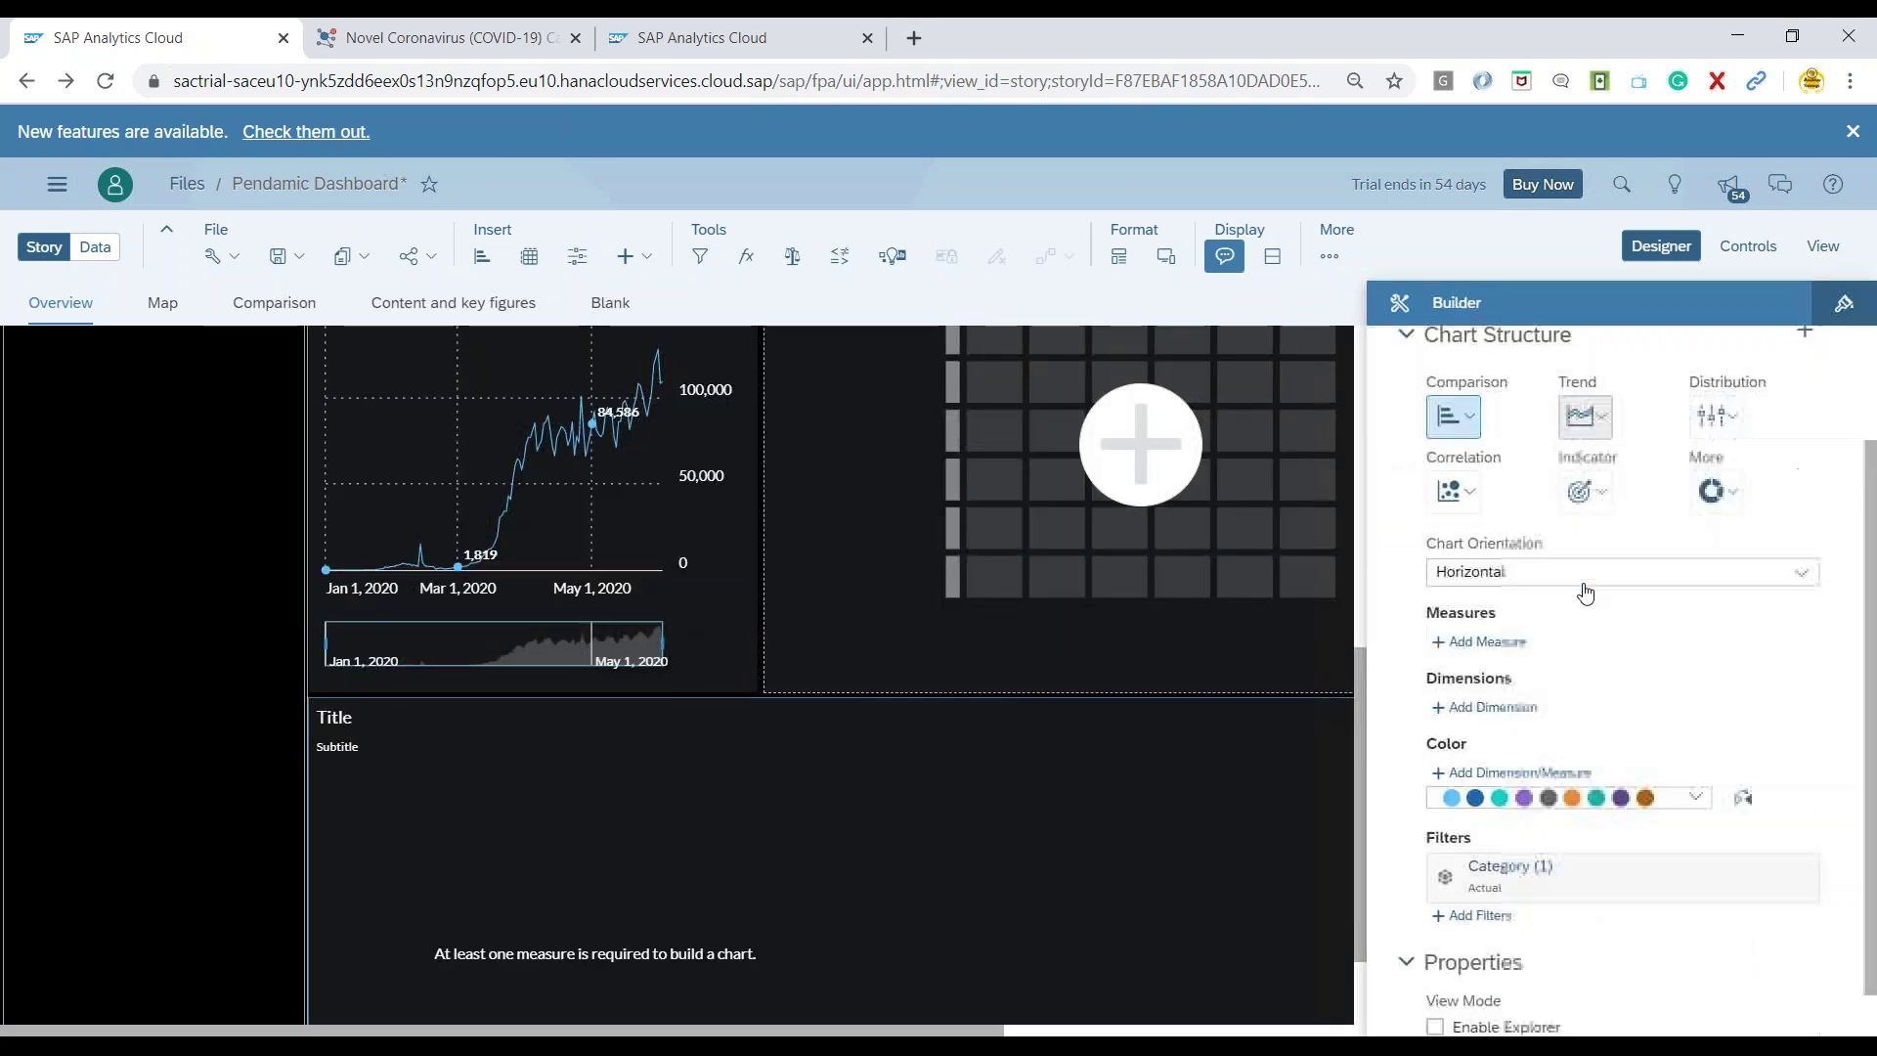
pyautogui.scroll(-2, 1118, 838)
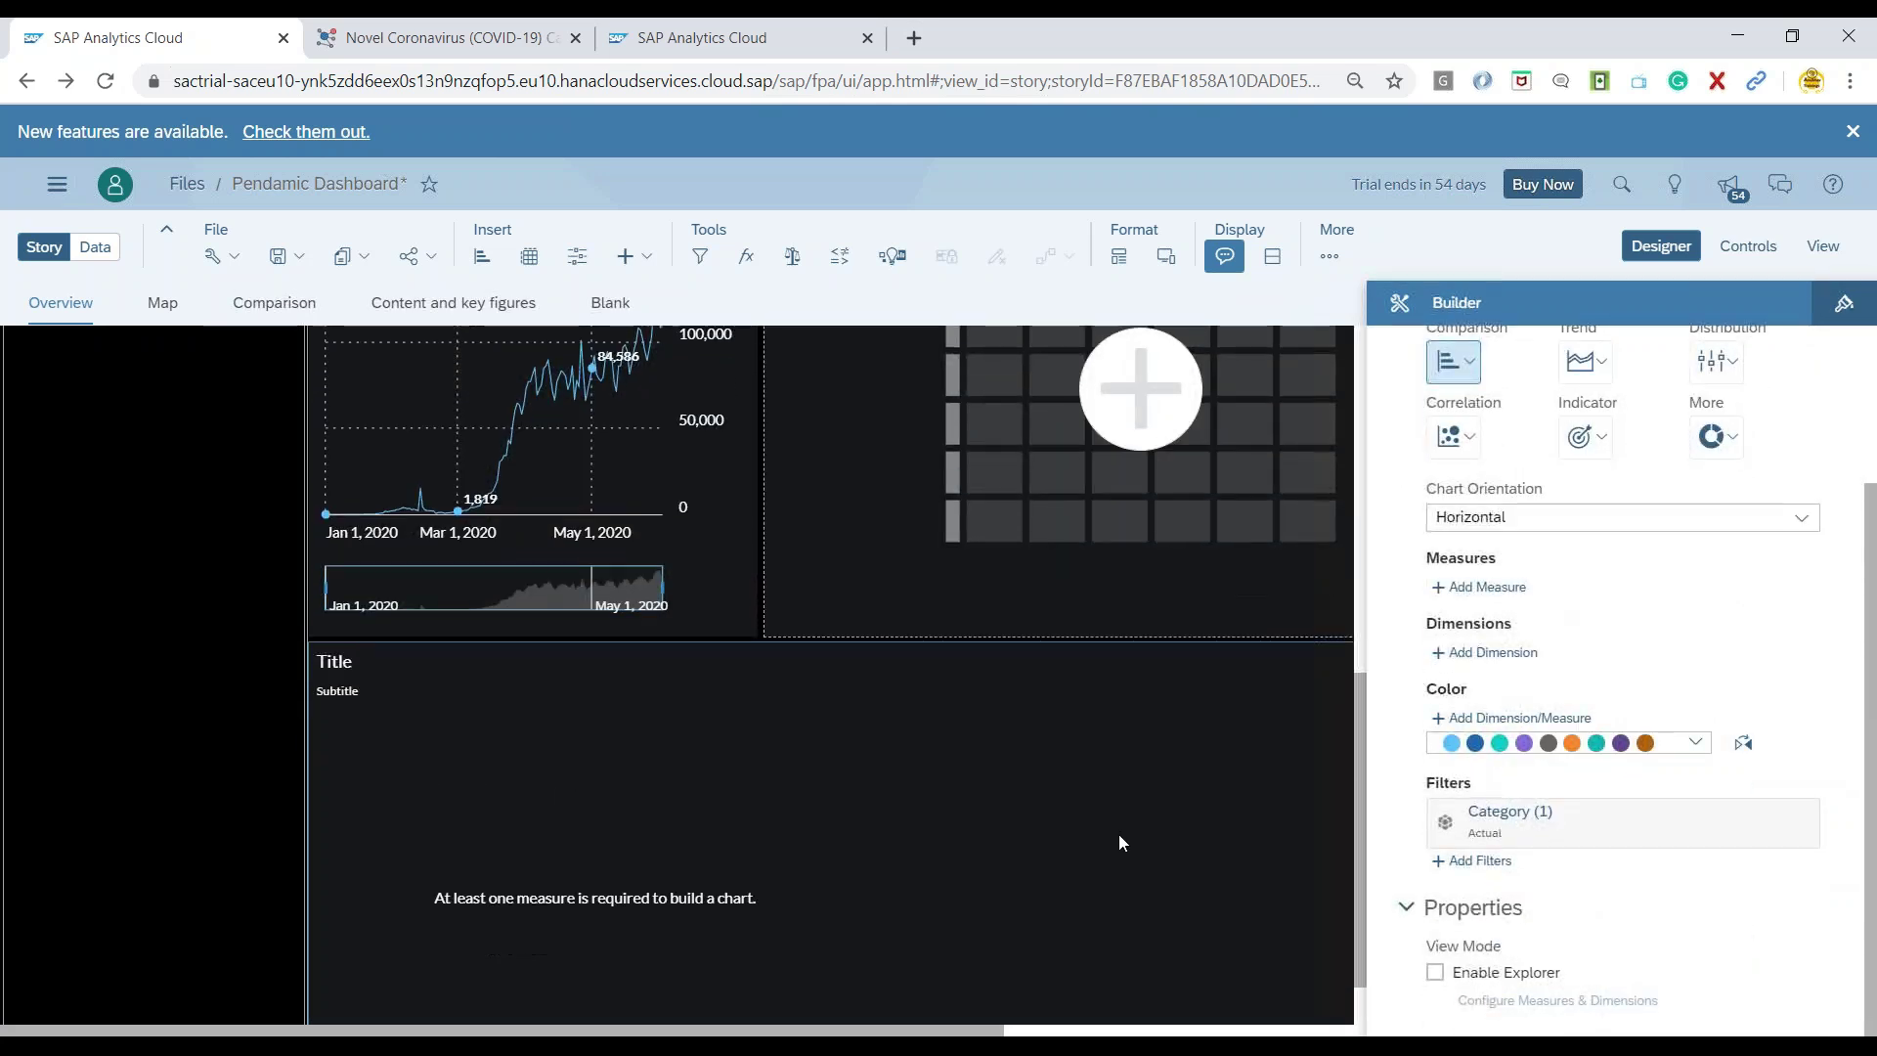
# Step: Set the new chart's type to Comparison > Stacked Bar/Column, keeping Horizontal orientation
pyautogui.click(1470, 374)
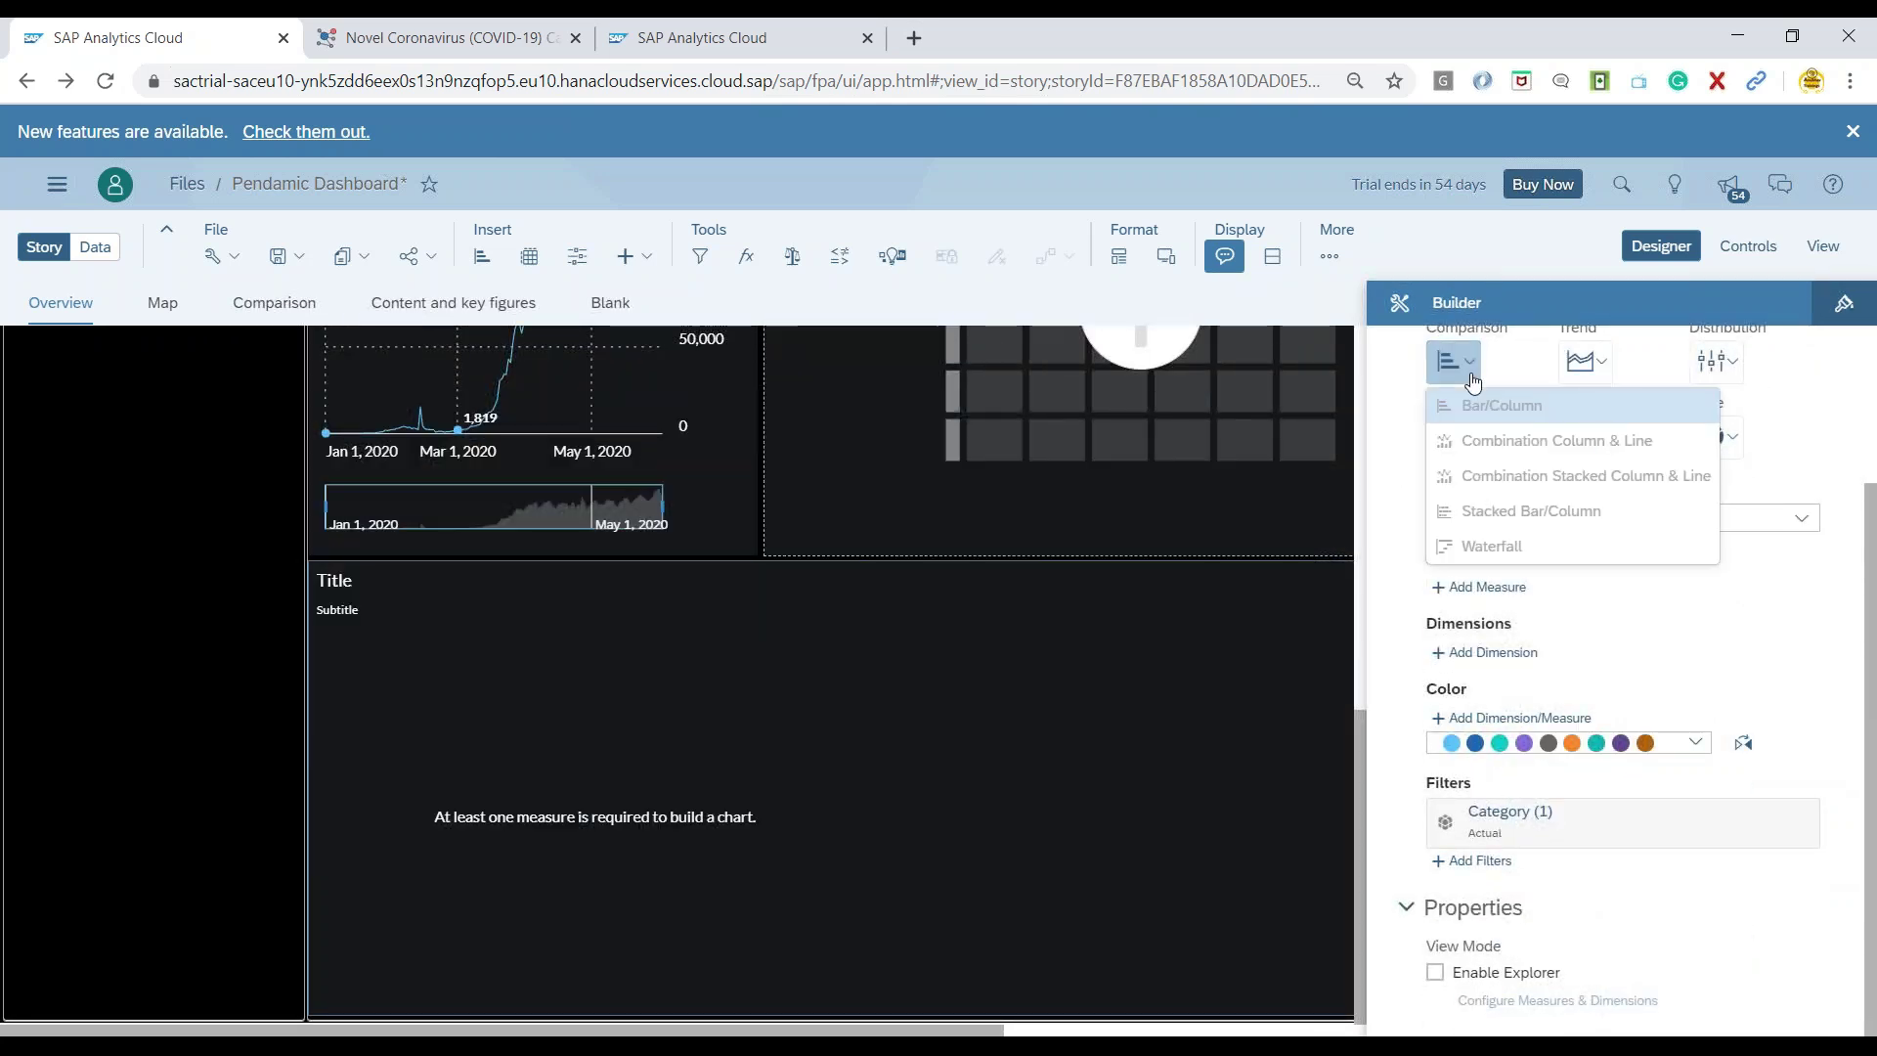
pyautogui.click(1568, 527)
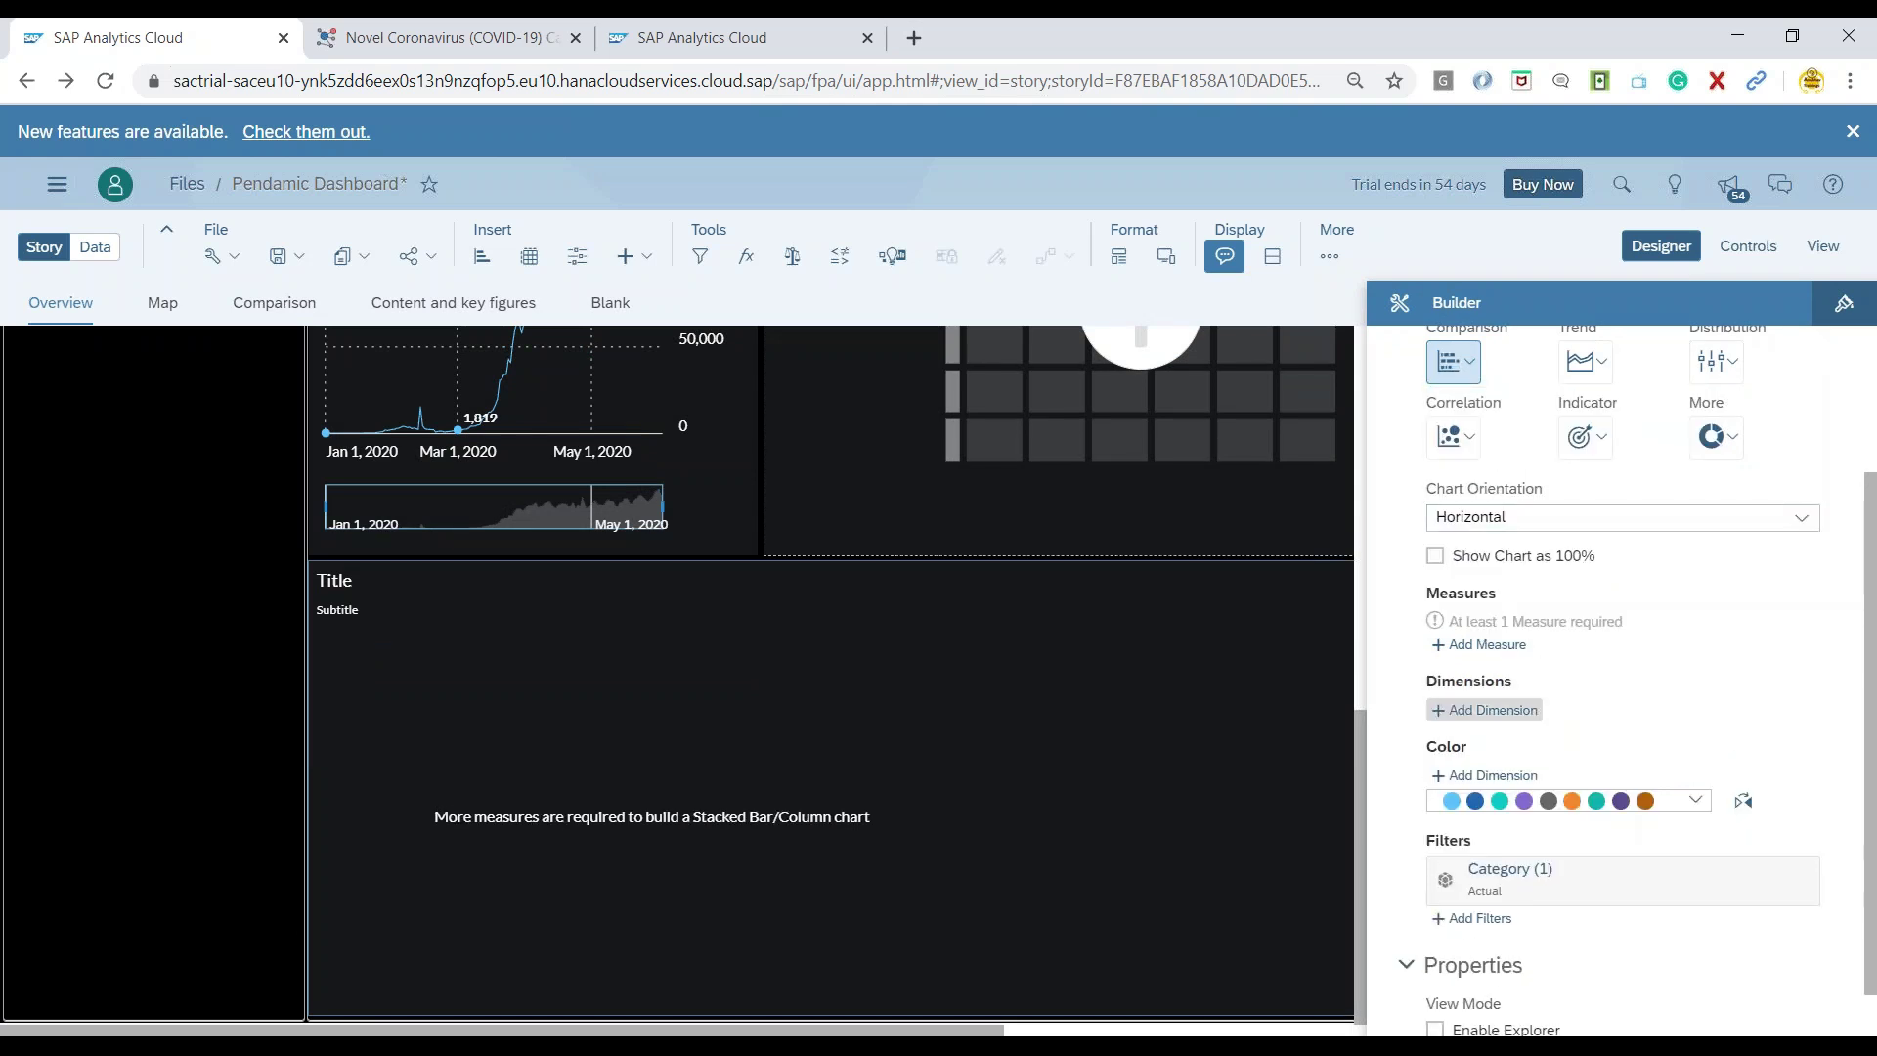
pyautogui.click(1802, 518)
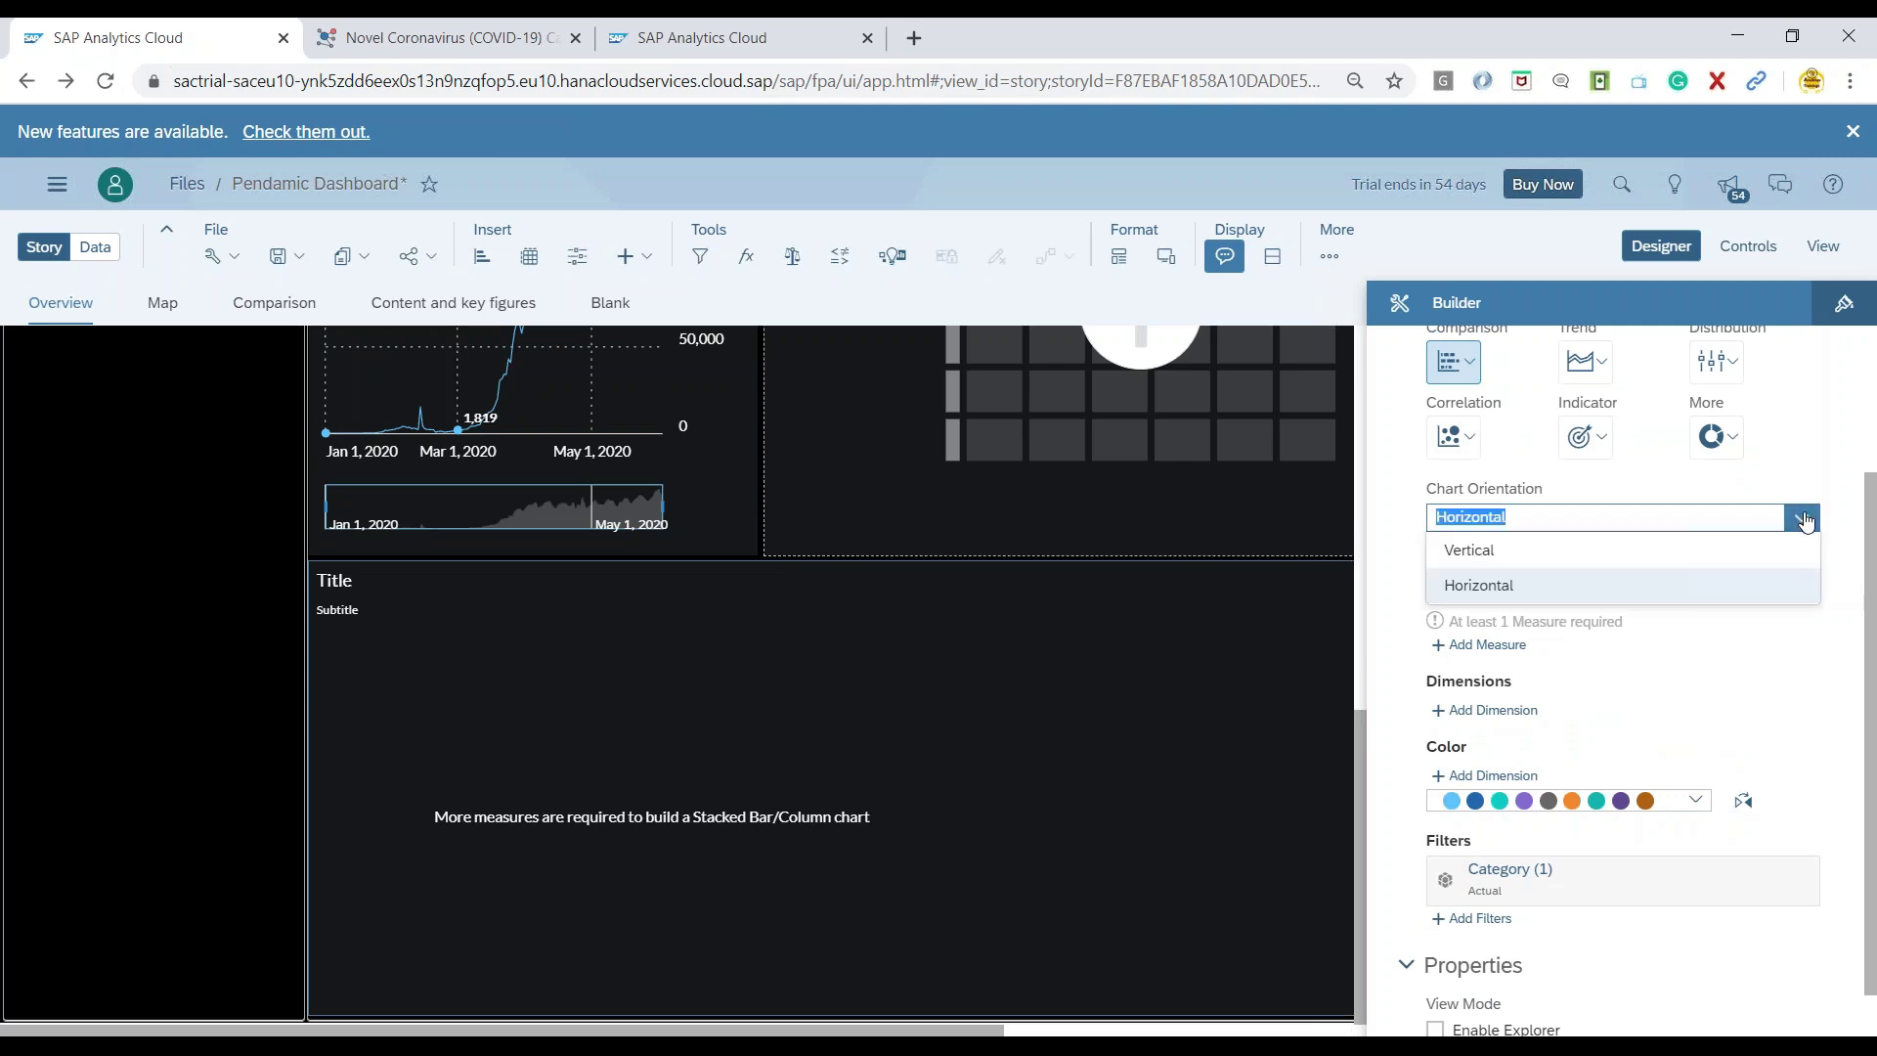
pyautogui.click(1805, 520)
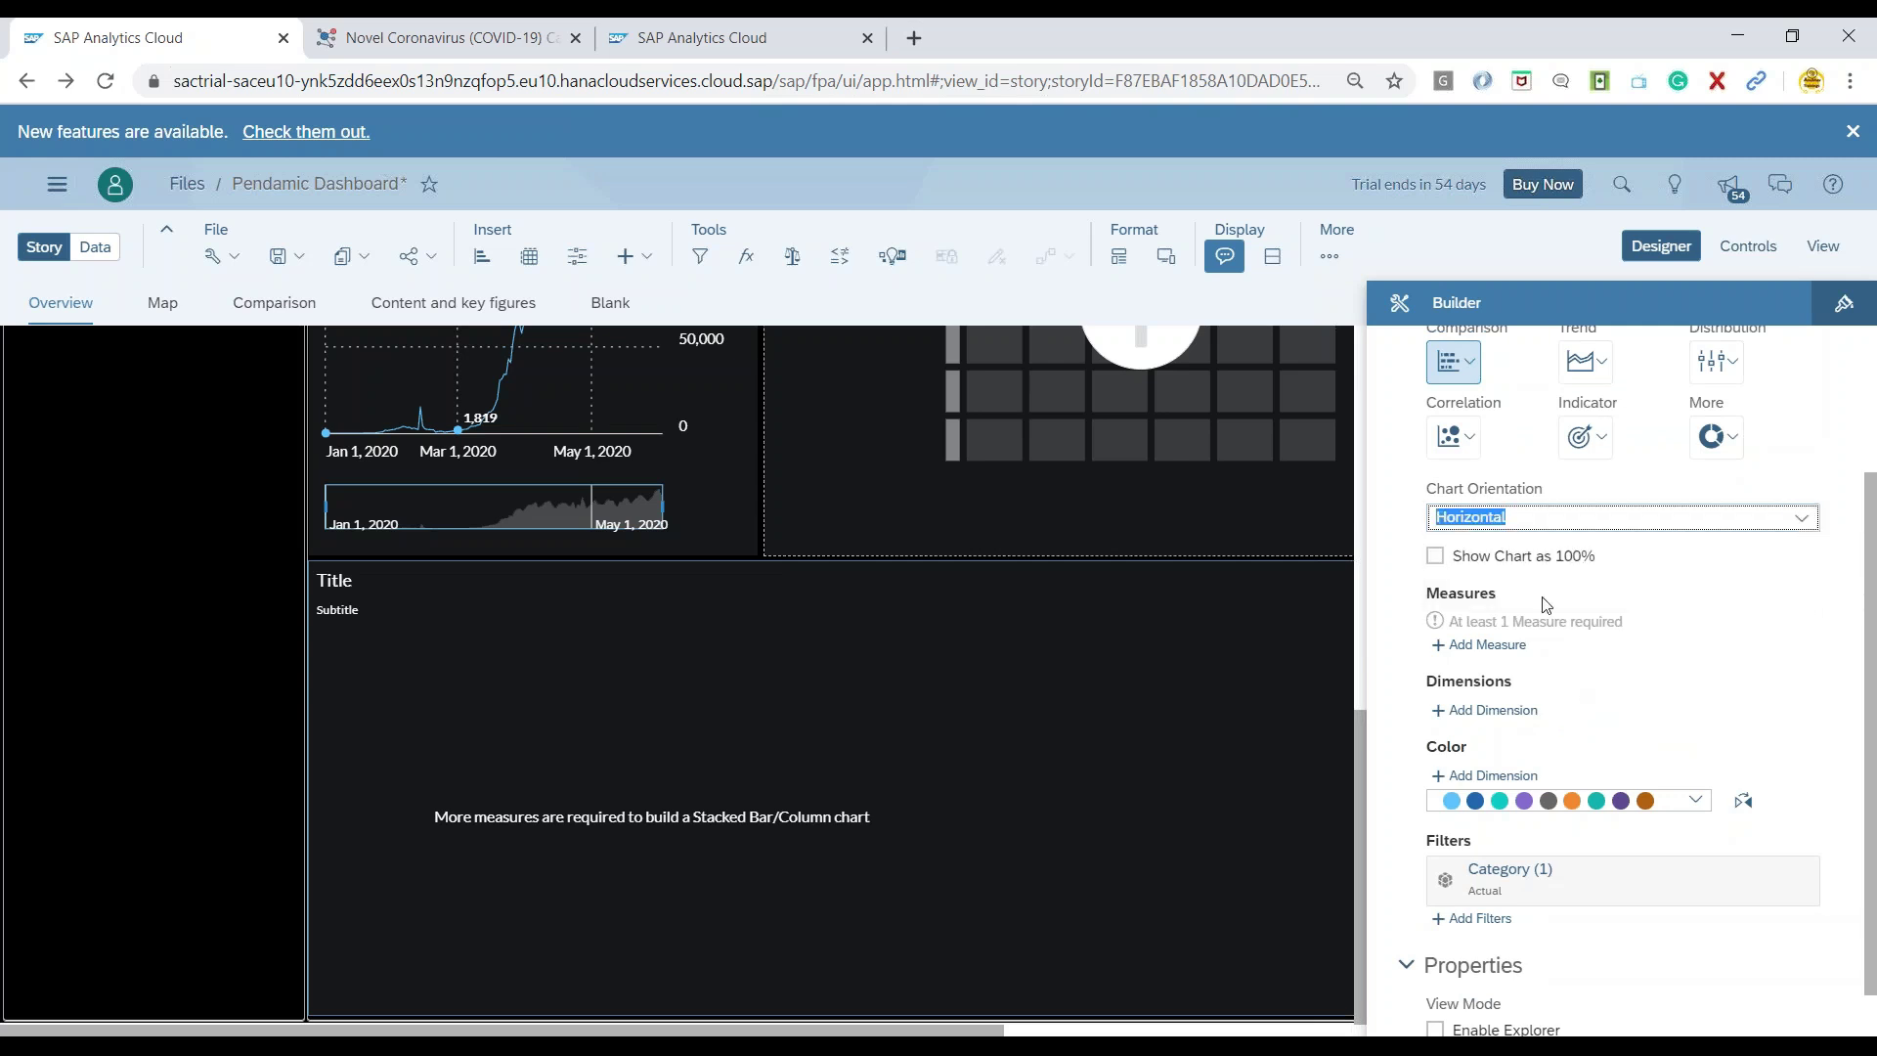
# Step: Add the cases measure and switch the chart to Vertical, totalling 6,245,352.00
pyautogui.click(1652, 596)
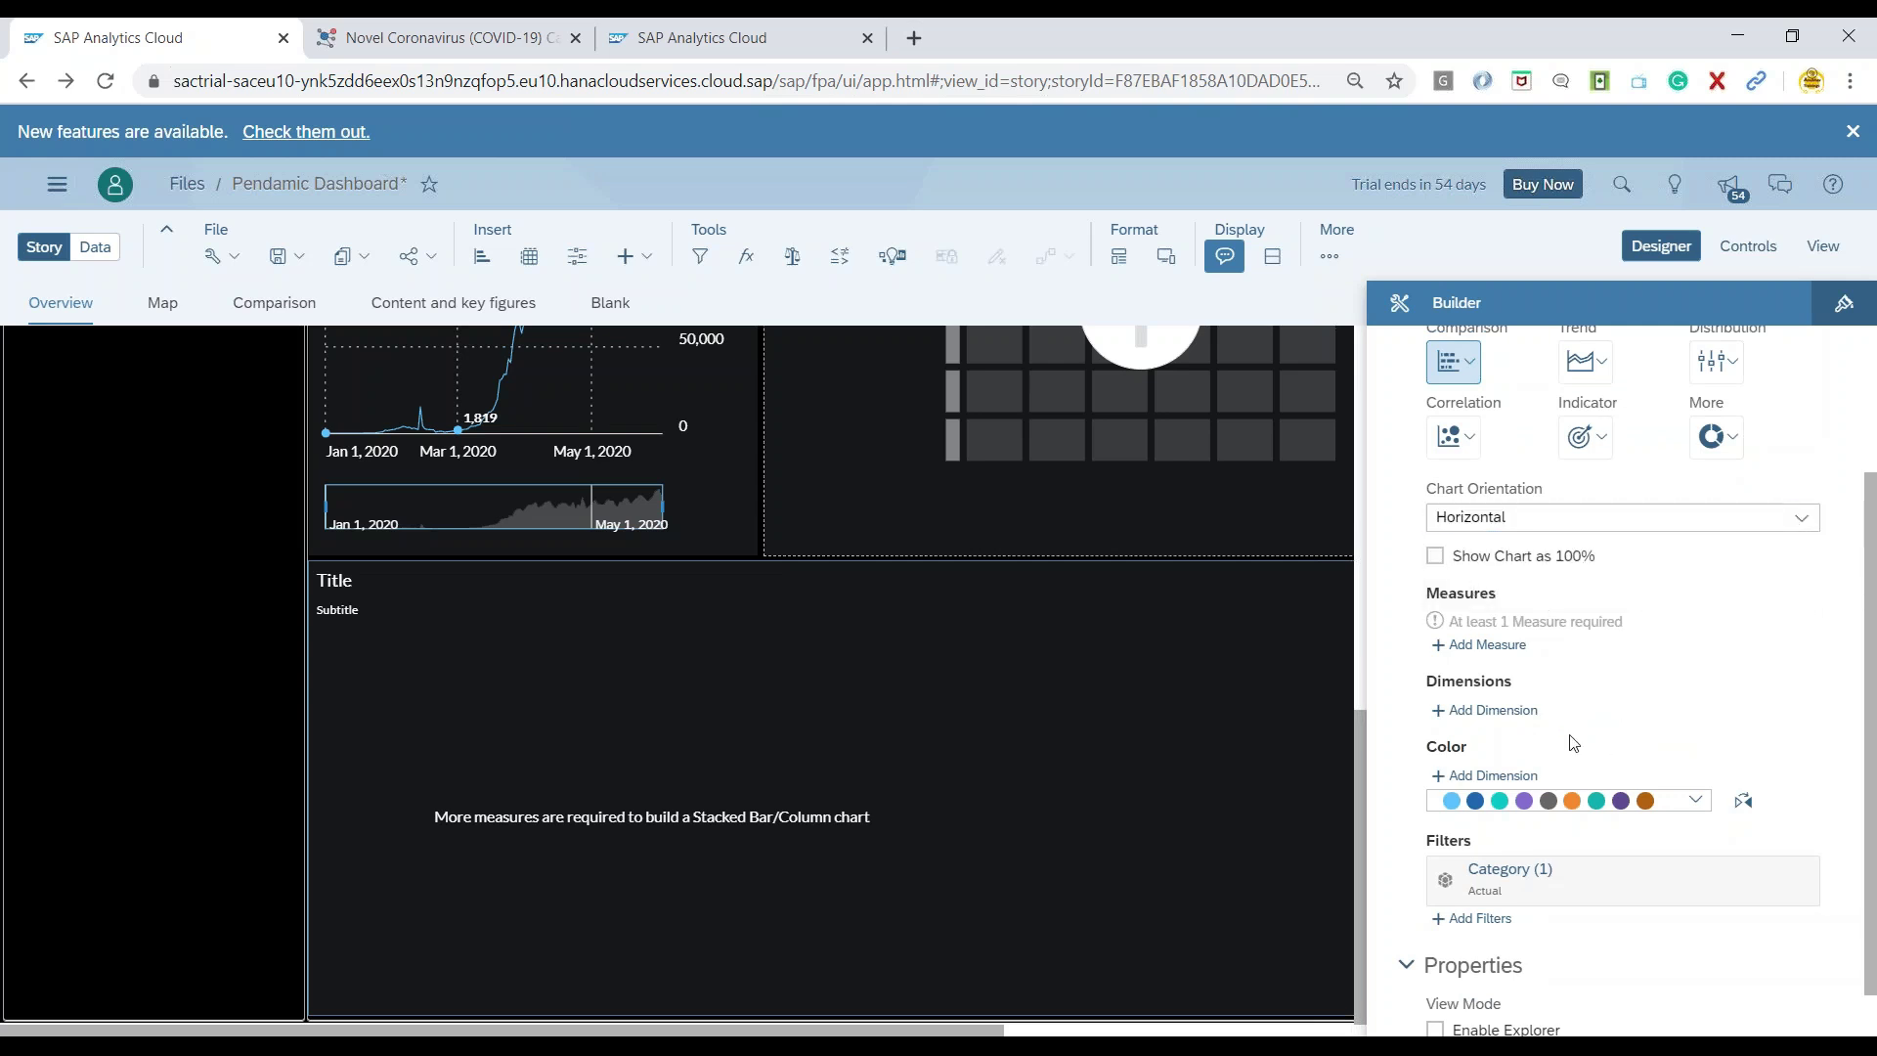
pyautogui.click(1487, 646)
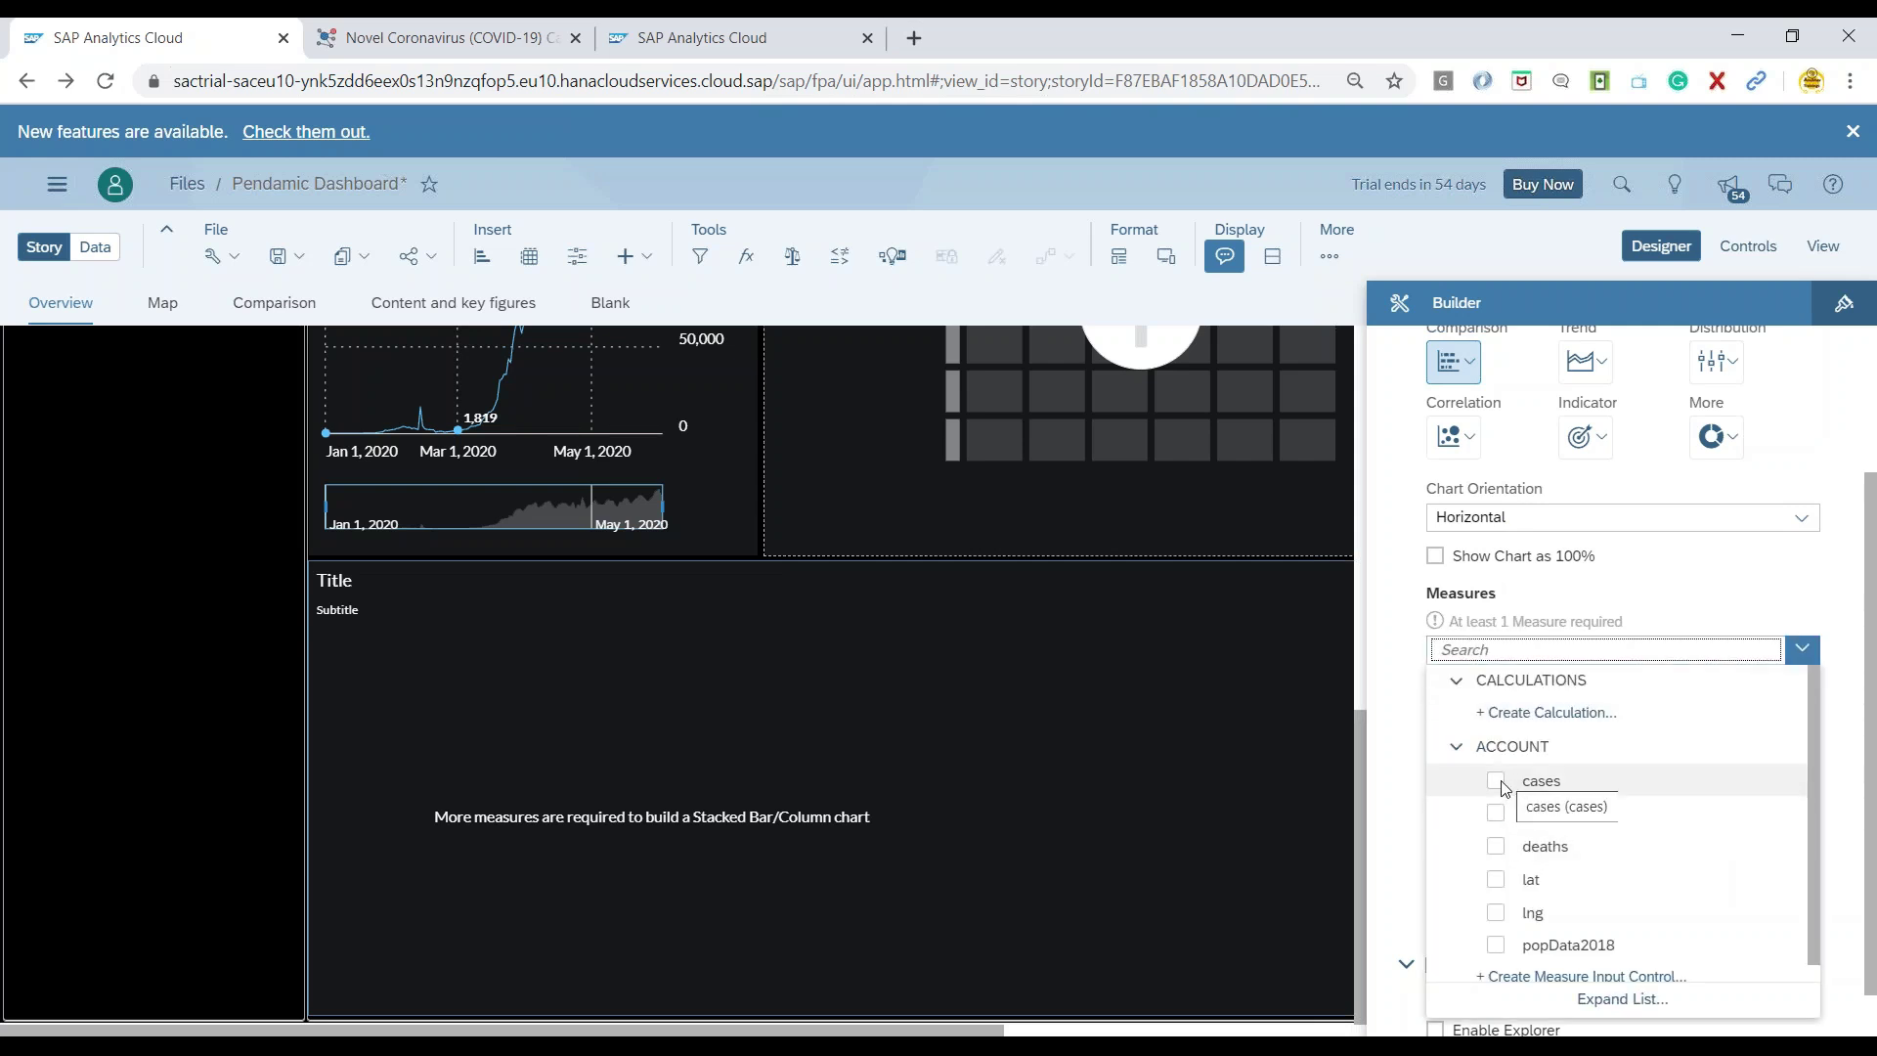
pyautogui.click(1497, 781)
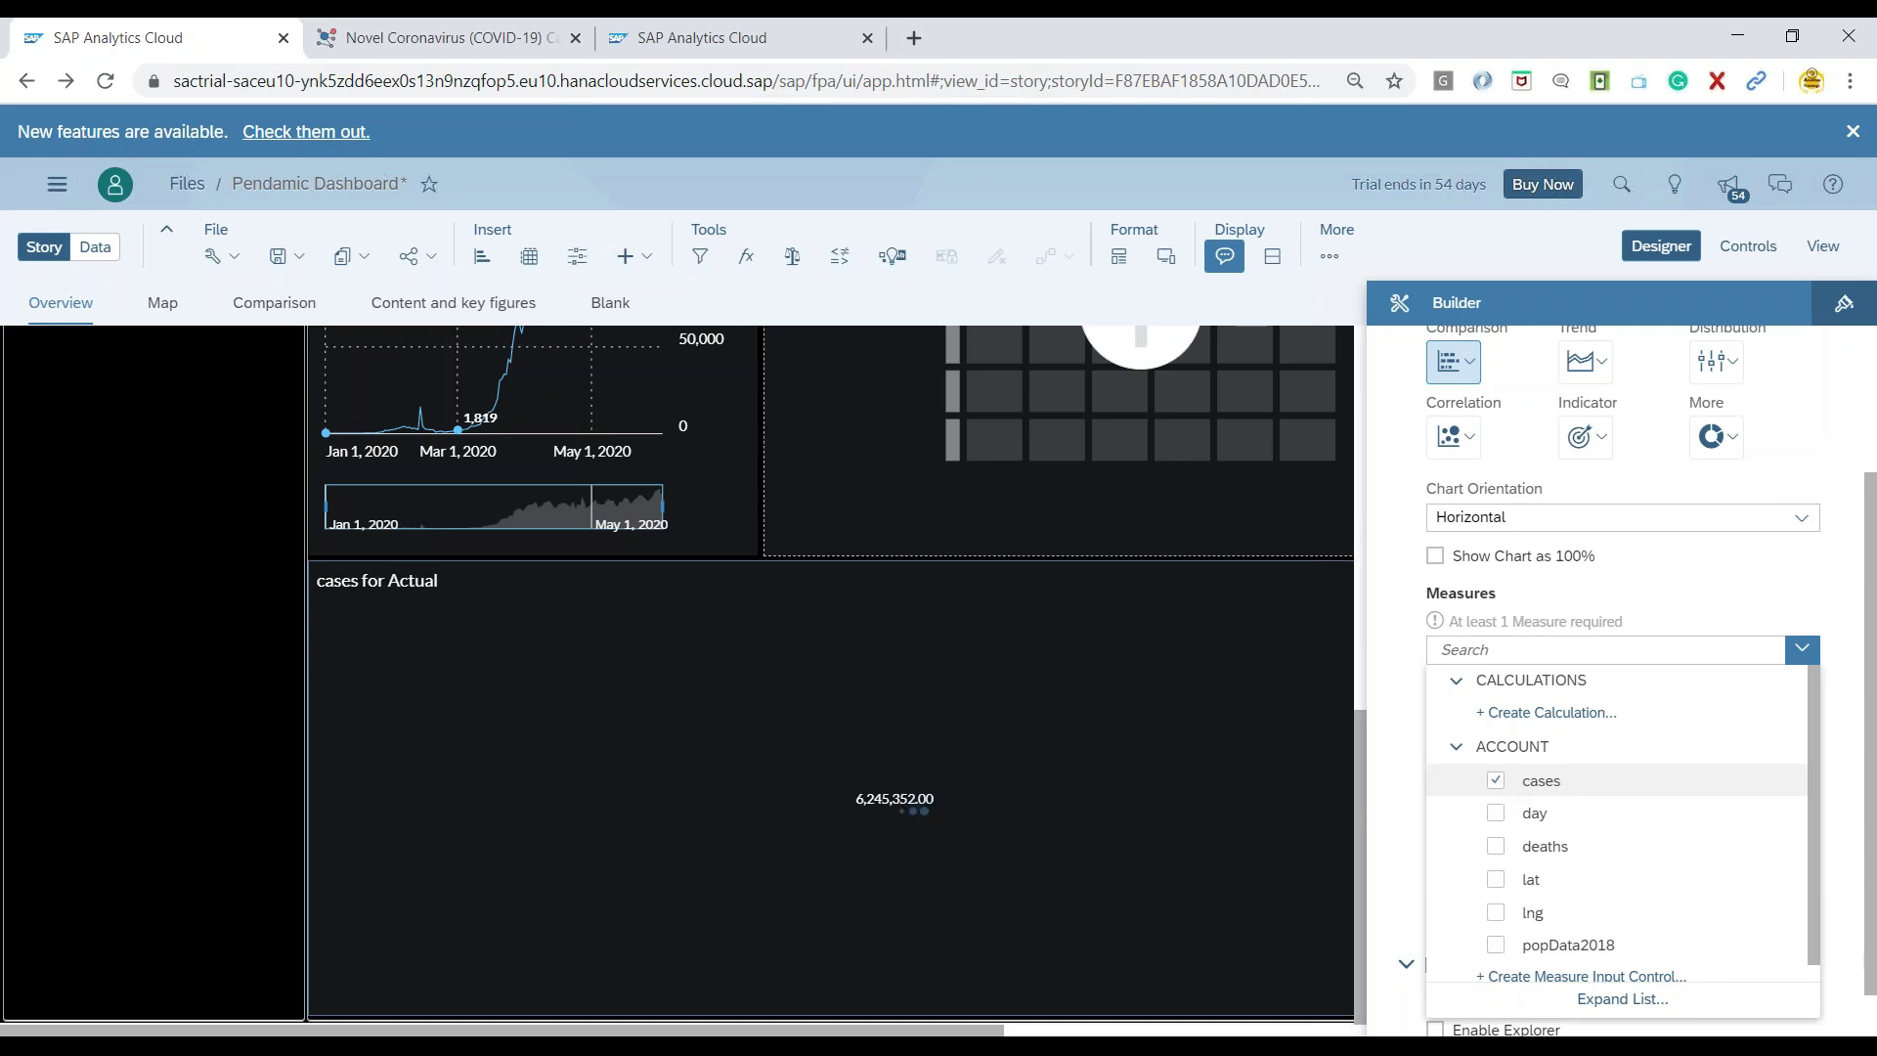
pyautogui.click(1802, 650)
pyautogui.click(1802, 518)
pyautogui.click(1659, 552)
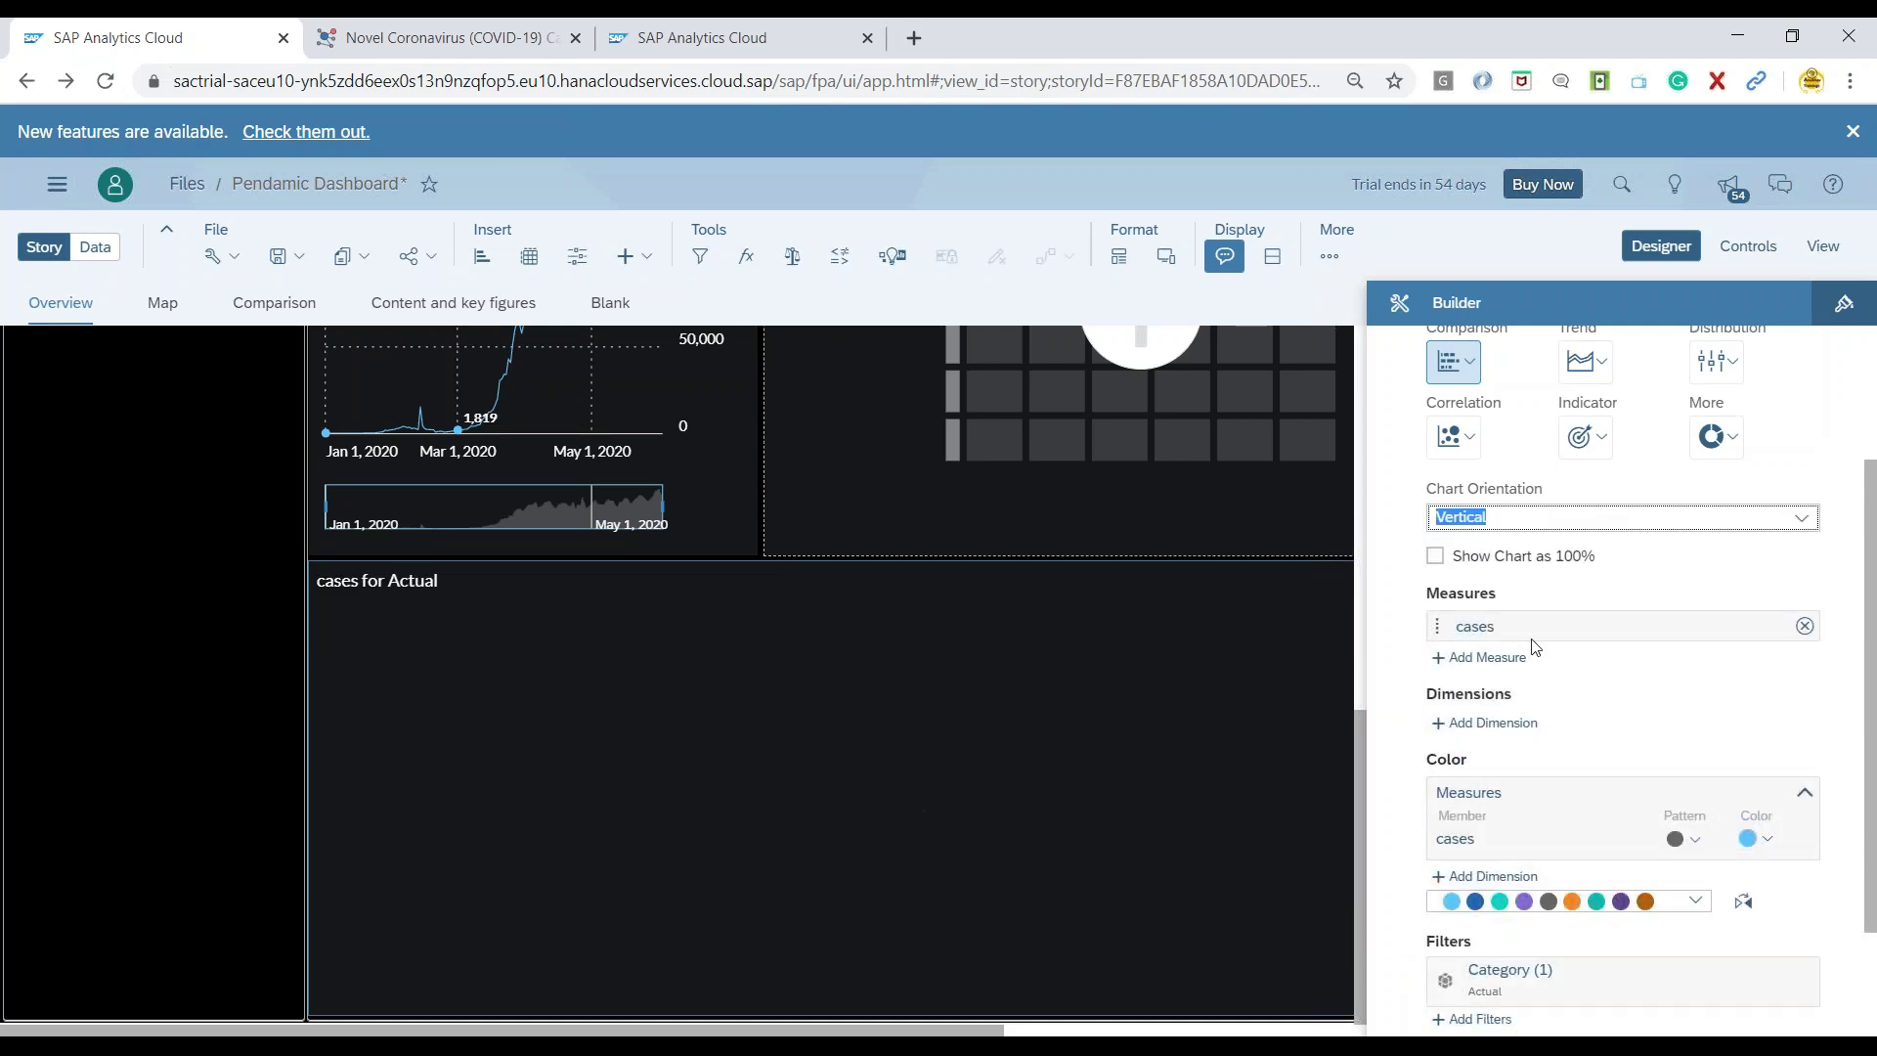
# Step: Break the cases down by the continentExp and dateRep dimensions
pyautogui.click(1485, 726)
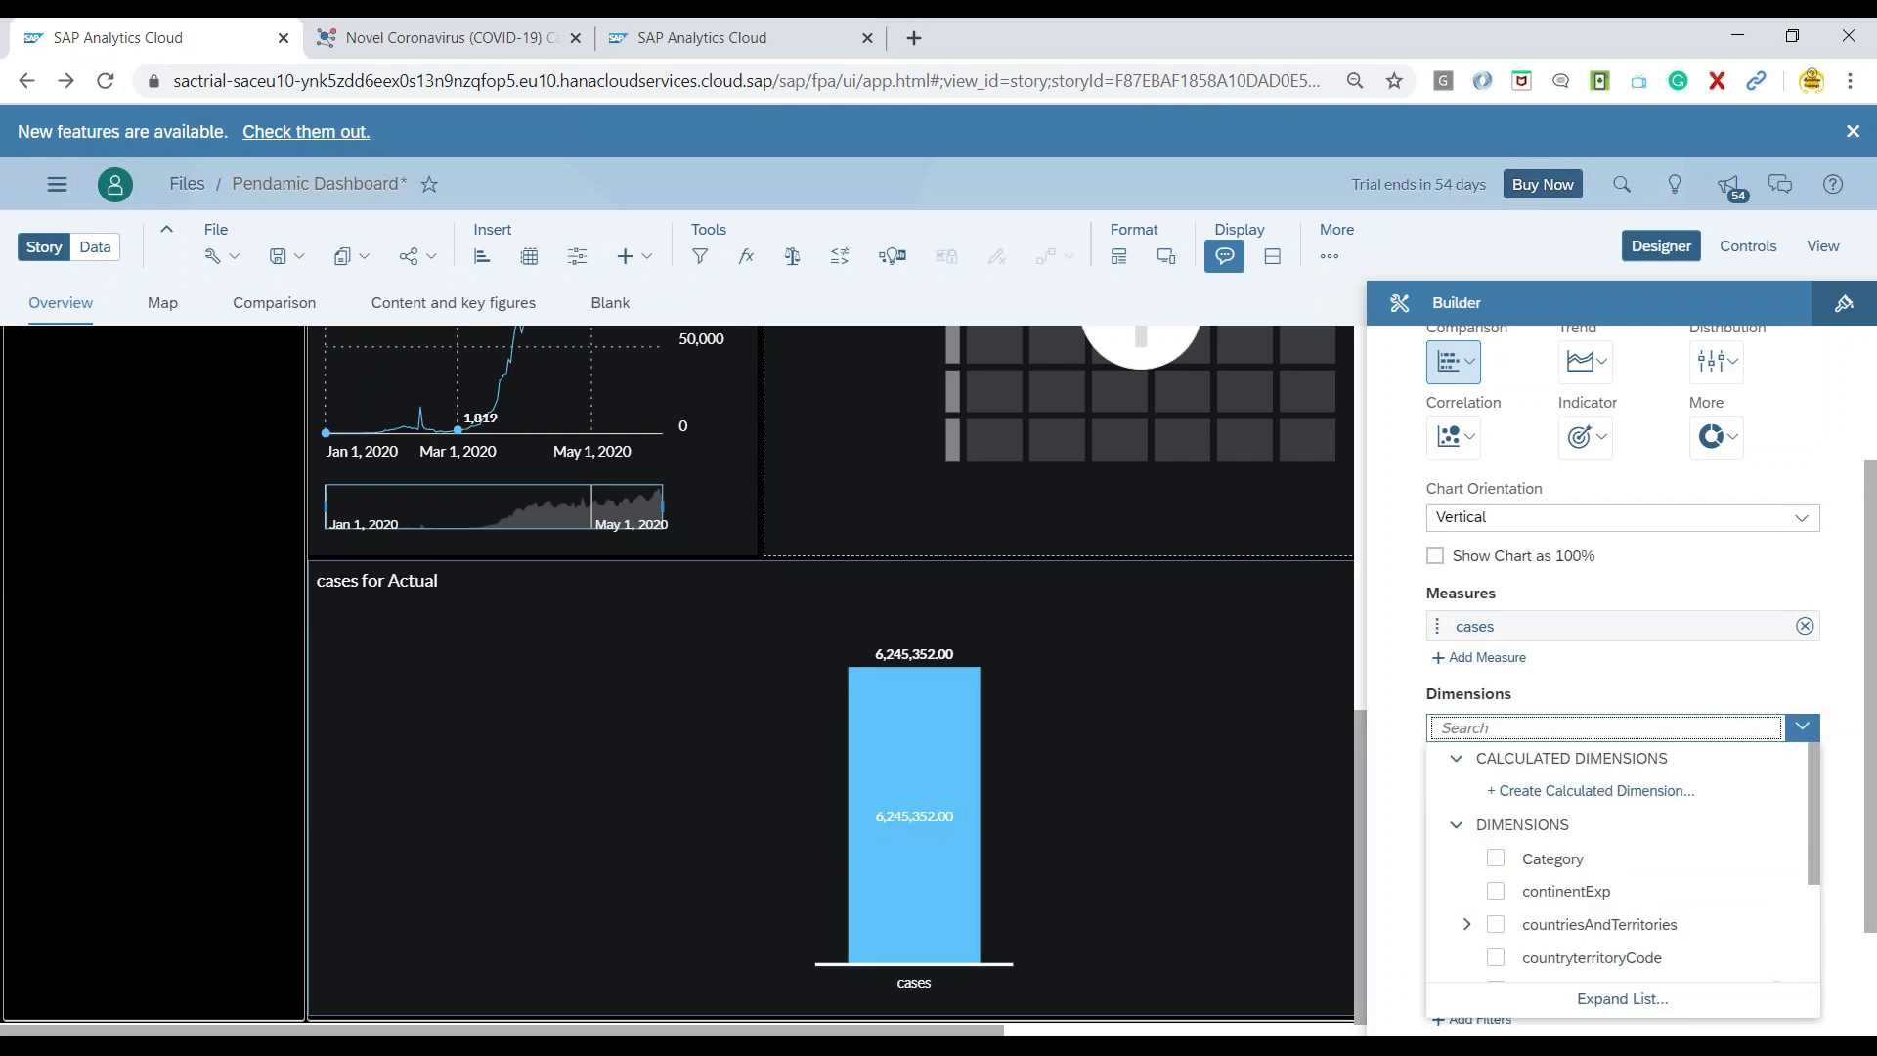
pyautogui.scroll(-3, 1643, 871)
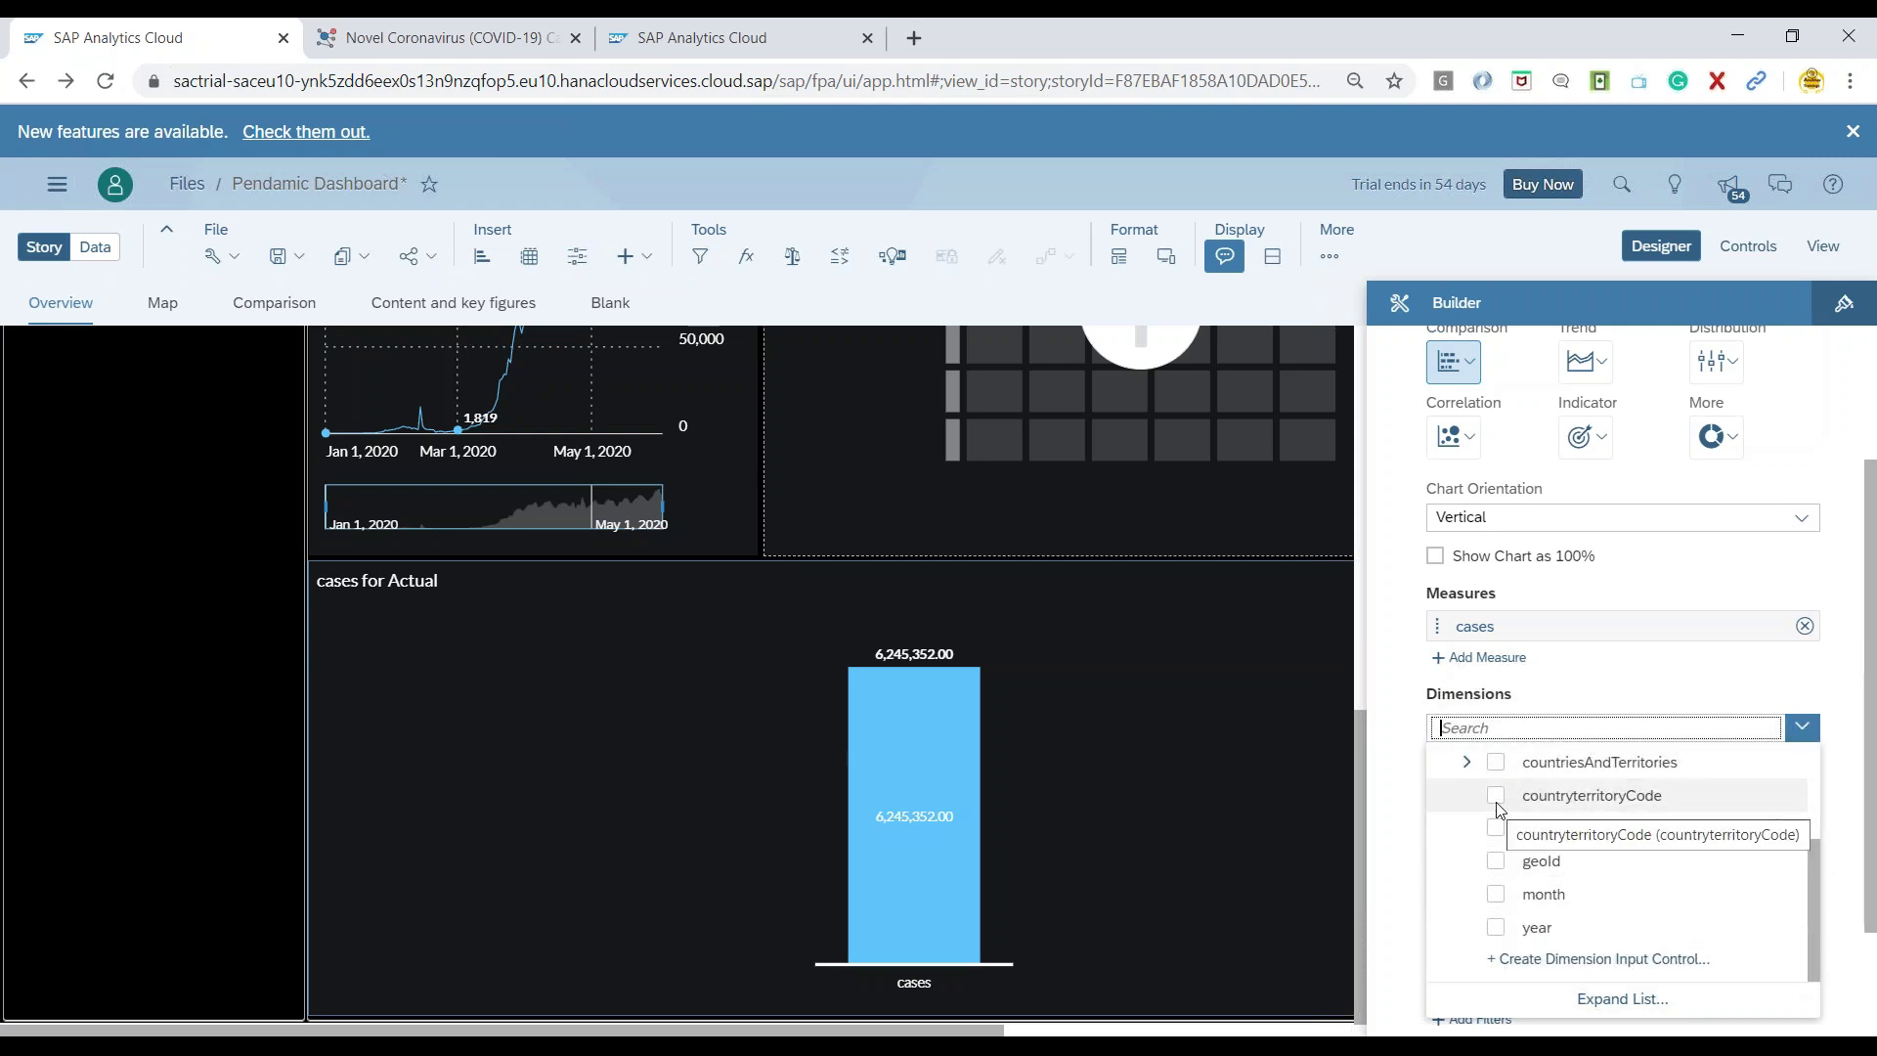
pyautogui.scroll(2, 1501, 811)
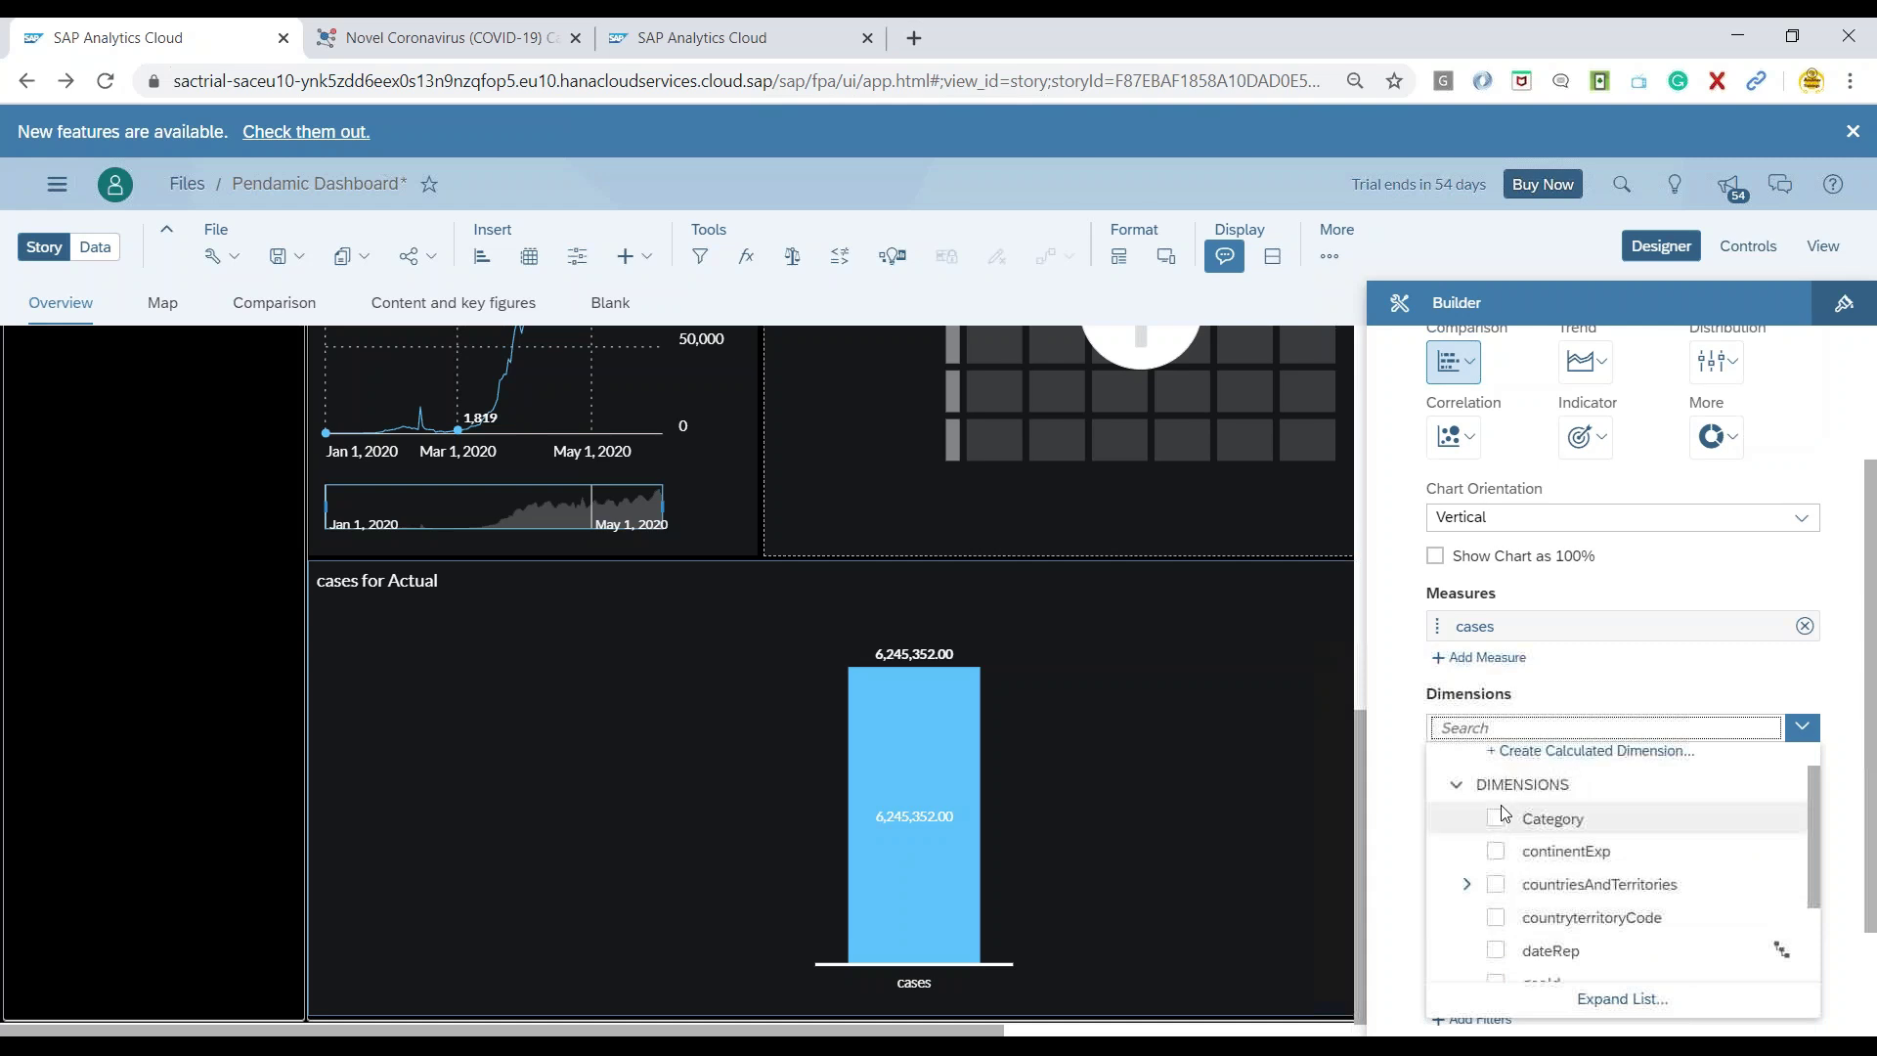
pyautogui.click(1503, 855)
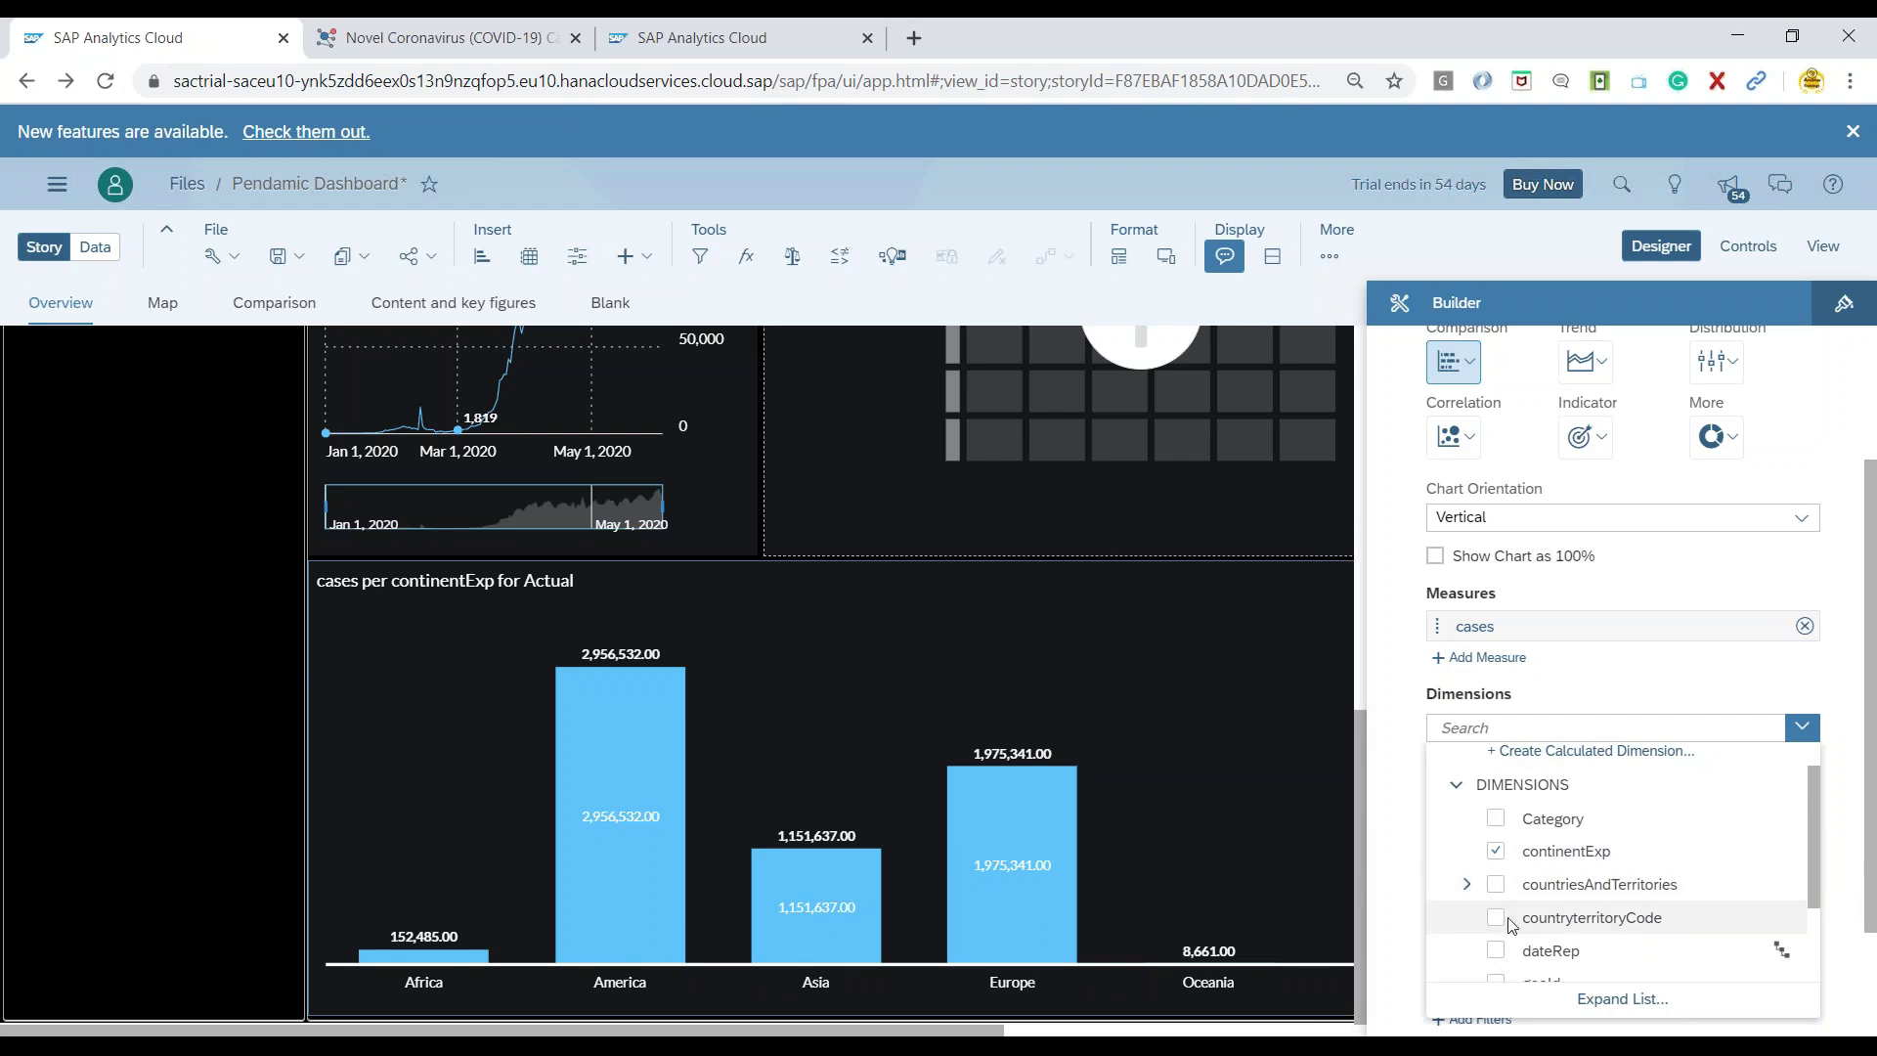
pyautogui.scroll(-3, 1496, 939)
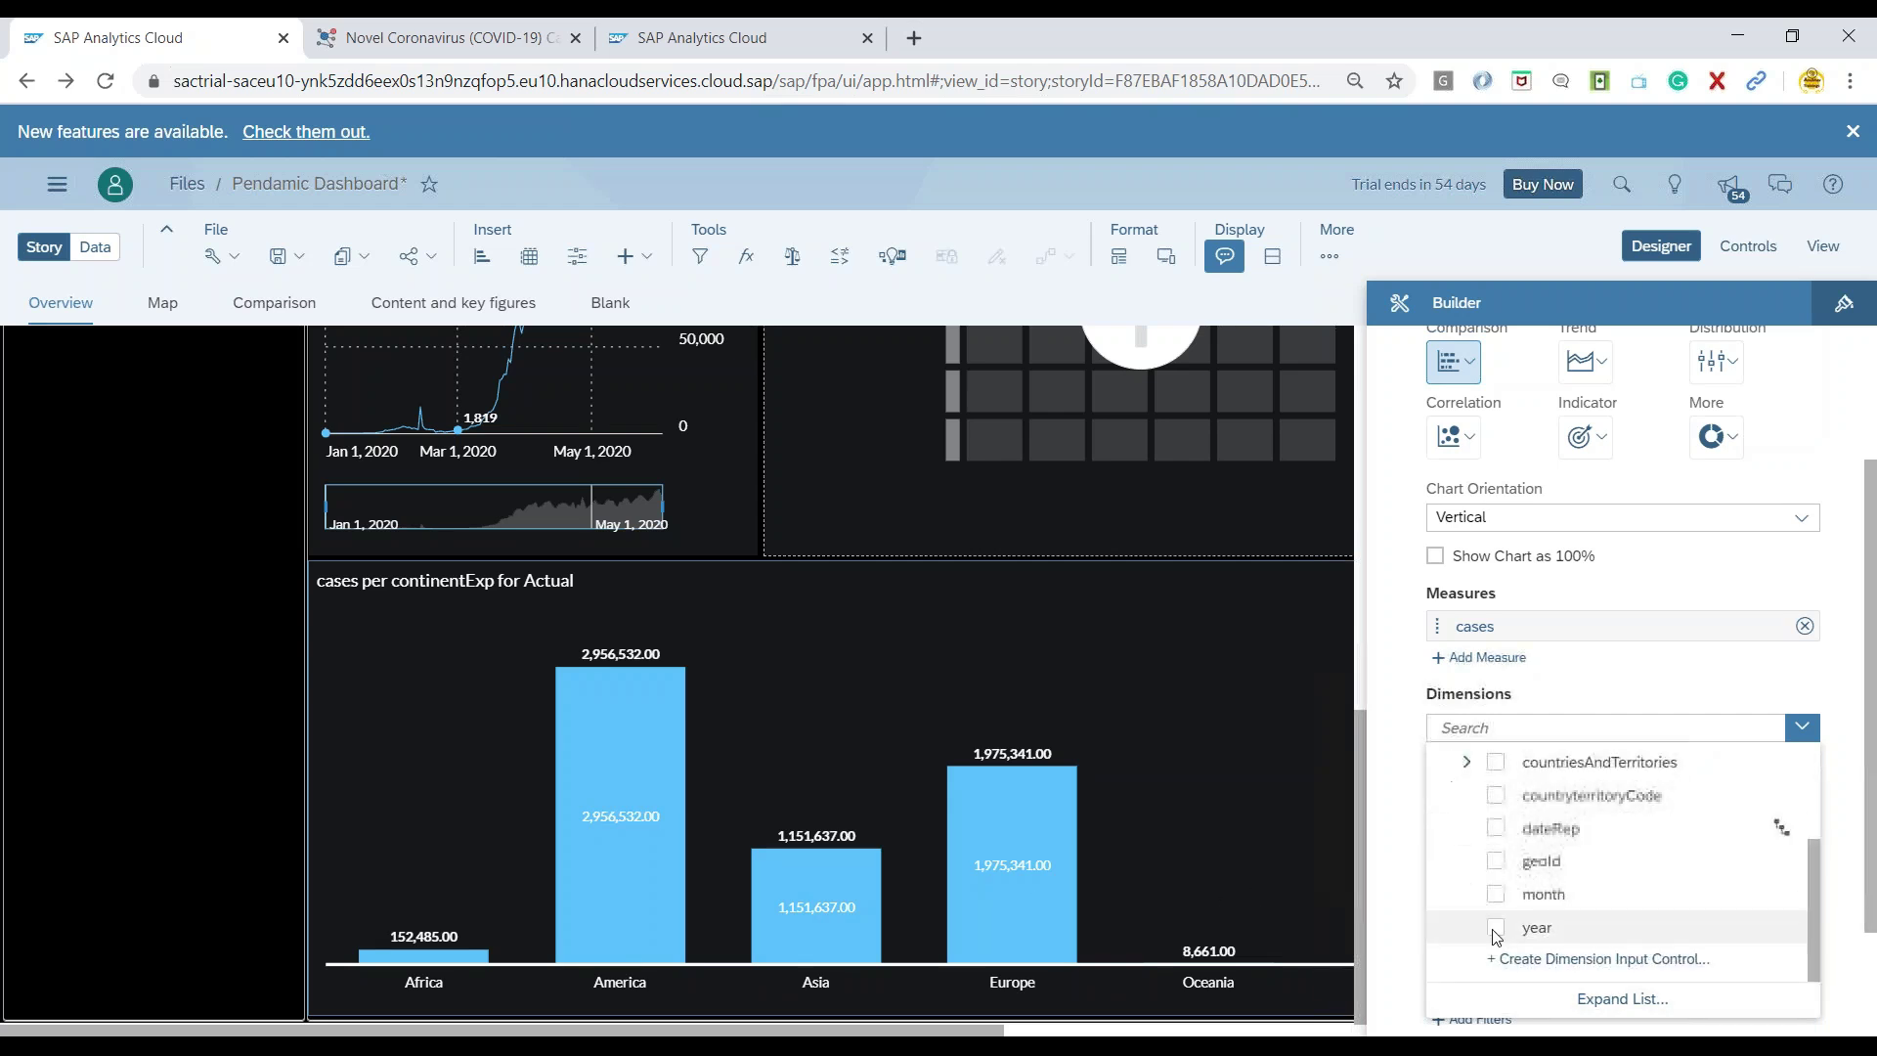
pyautogui.click(1497, 829)
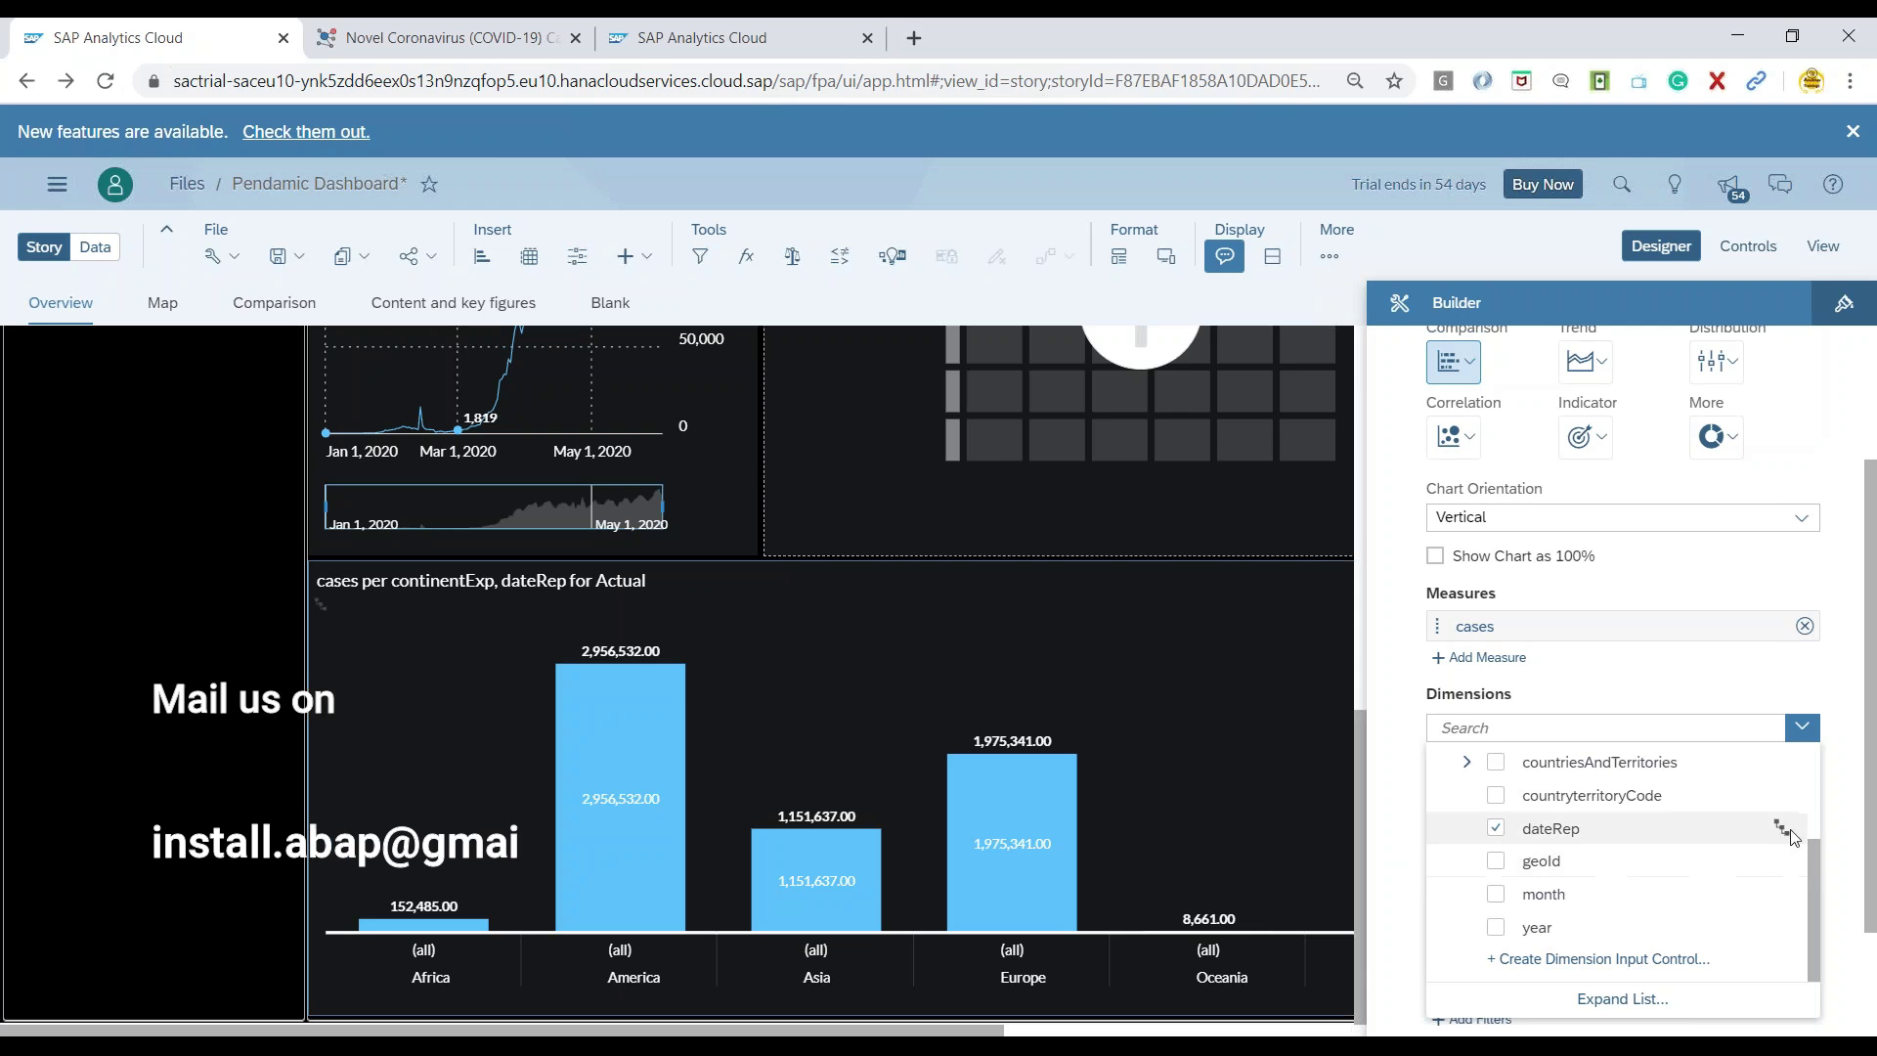
# Step: Drill the chart's dateRep hierarchy down to Level 4
pyautogui.click(1410, 836)
pyautogui.scroll(-3, 1411, 836)
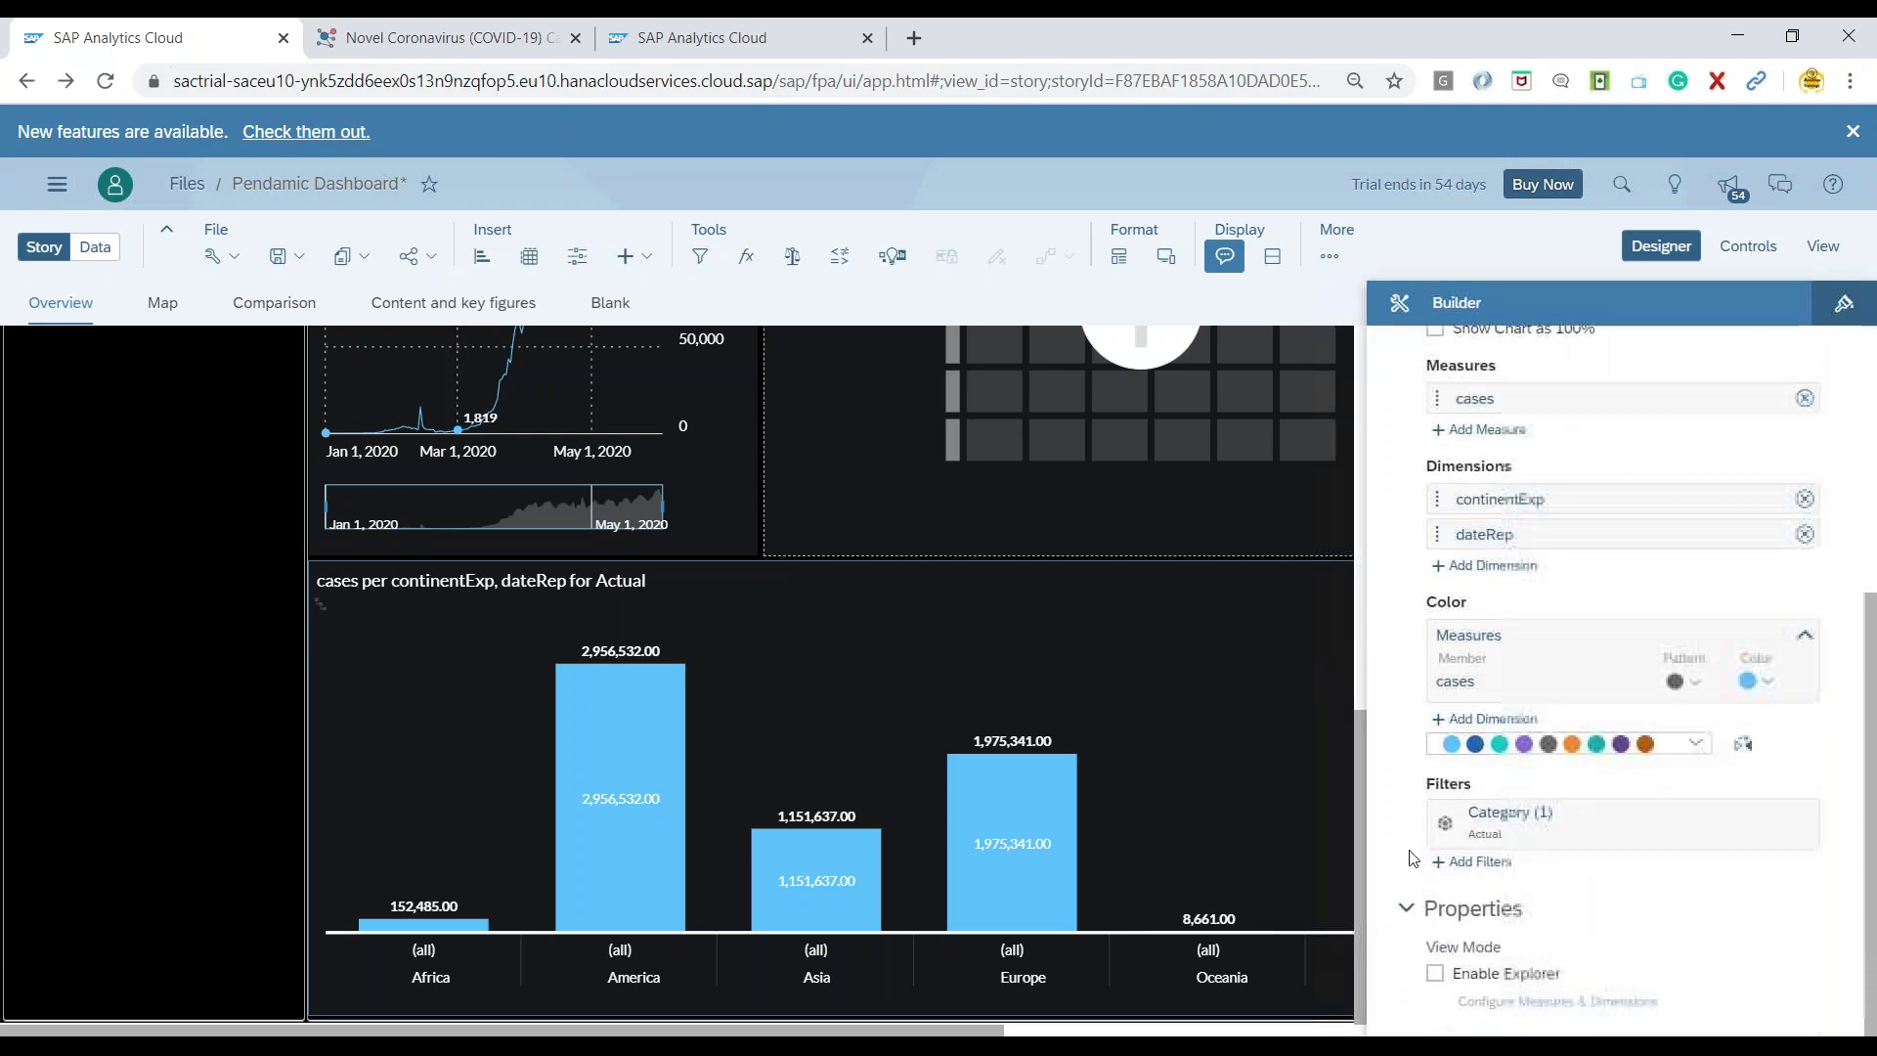
pyautogui.click(322, 607)
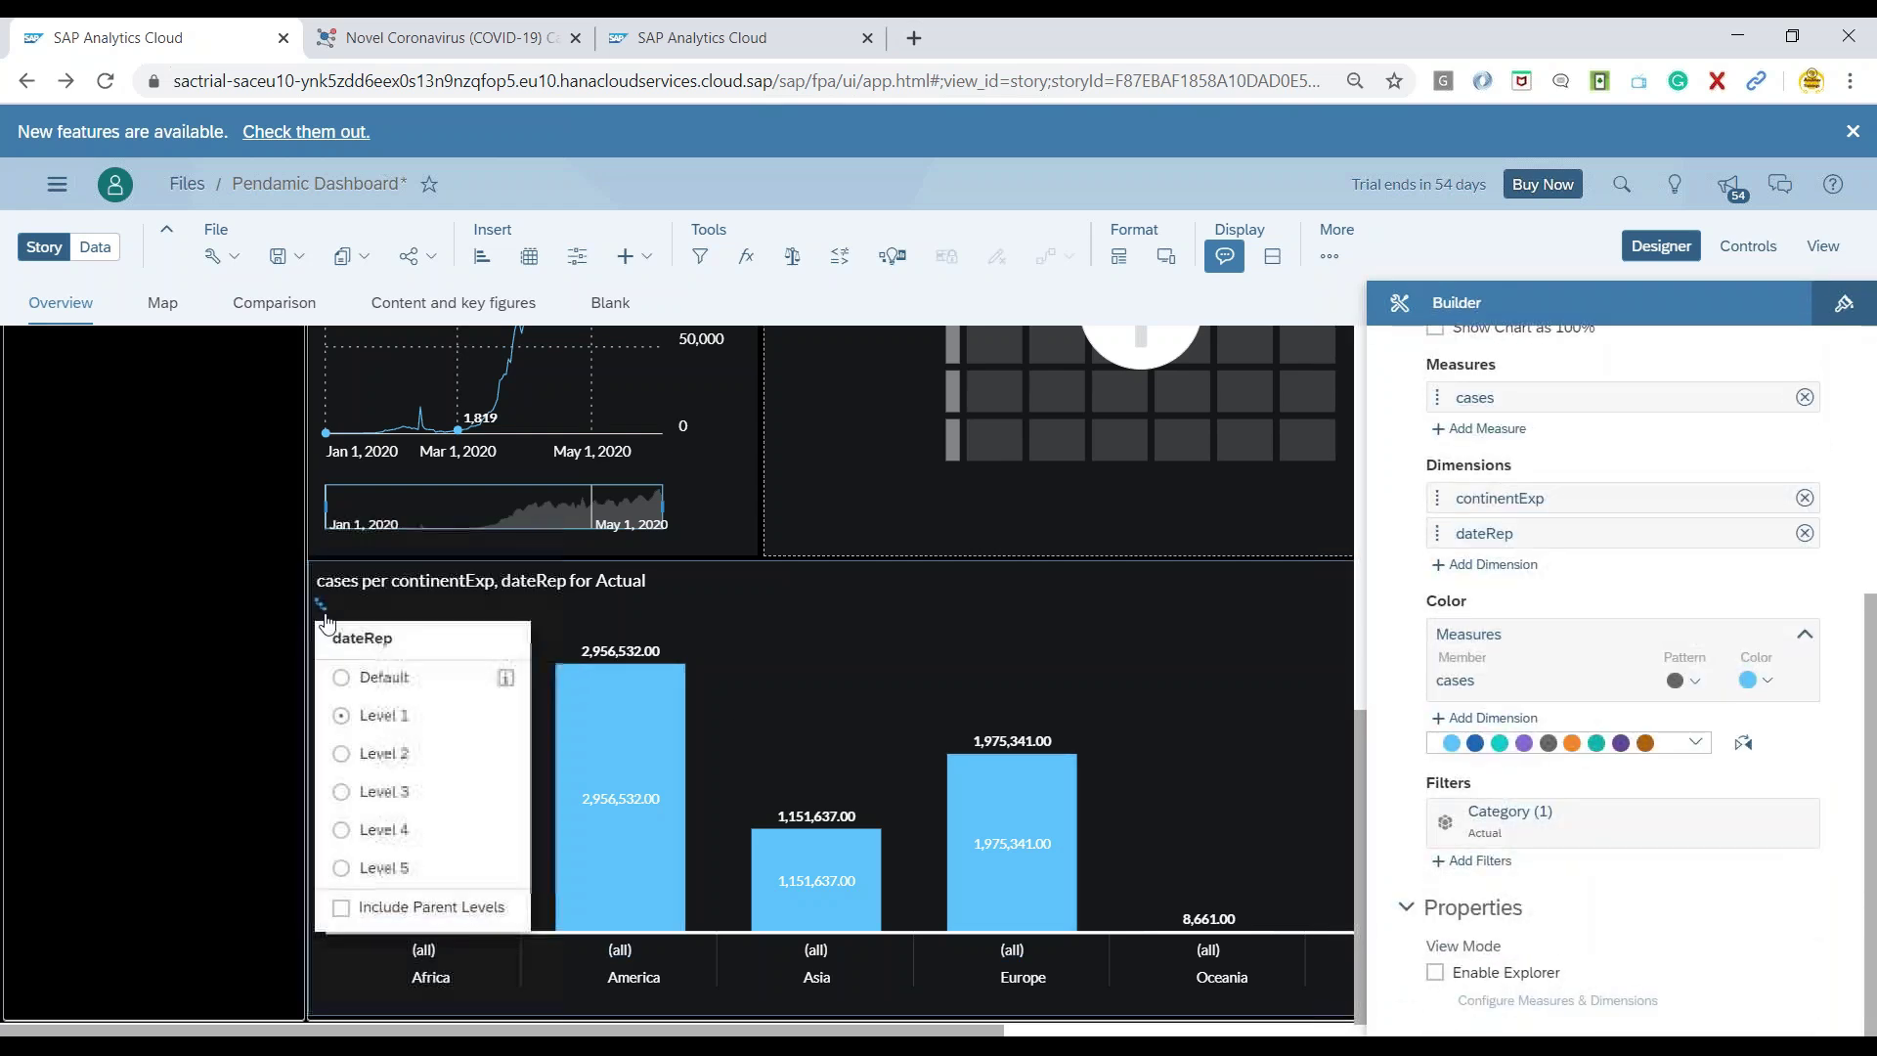
pyautogui.click(390, 829)
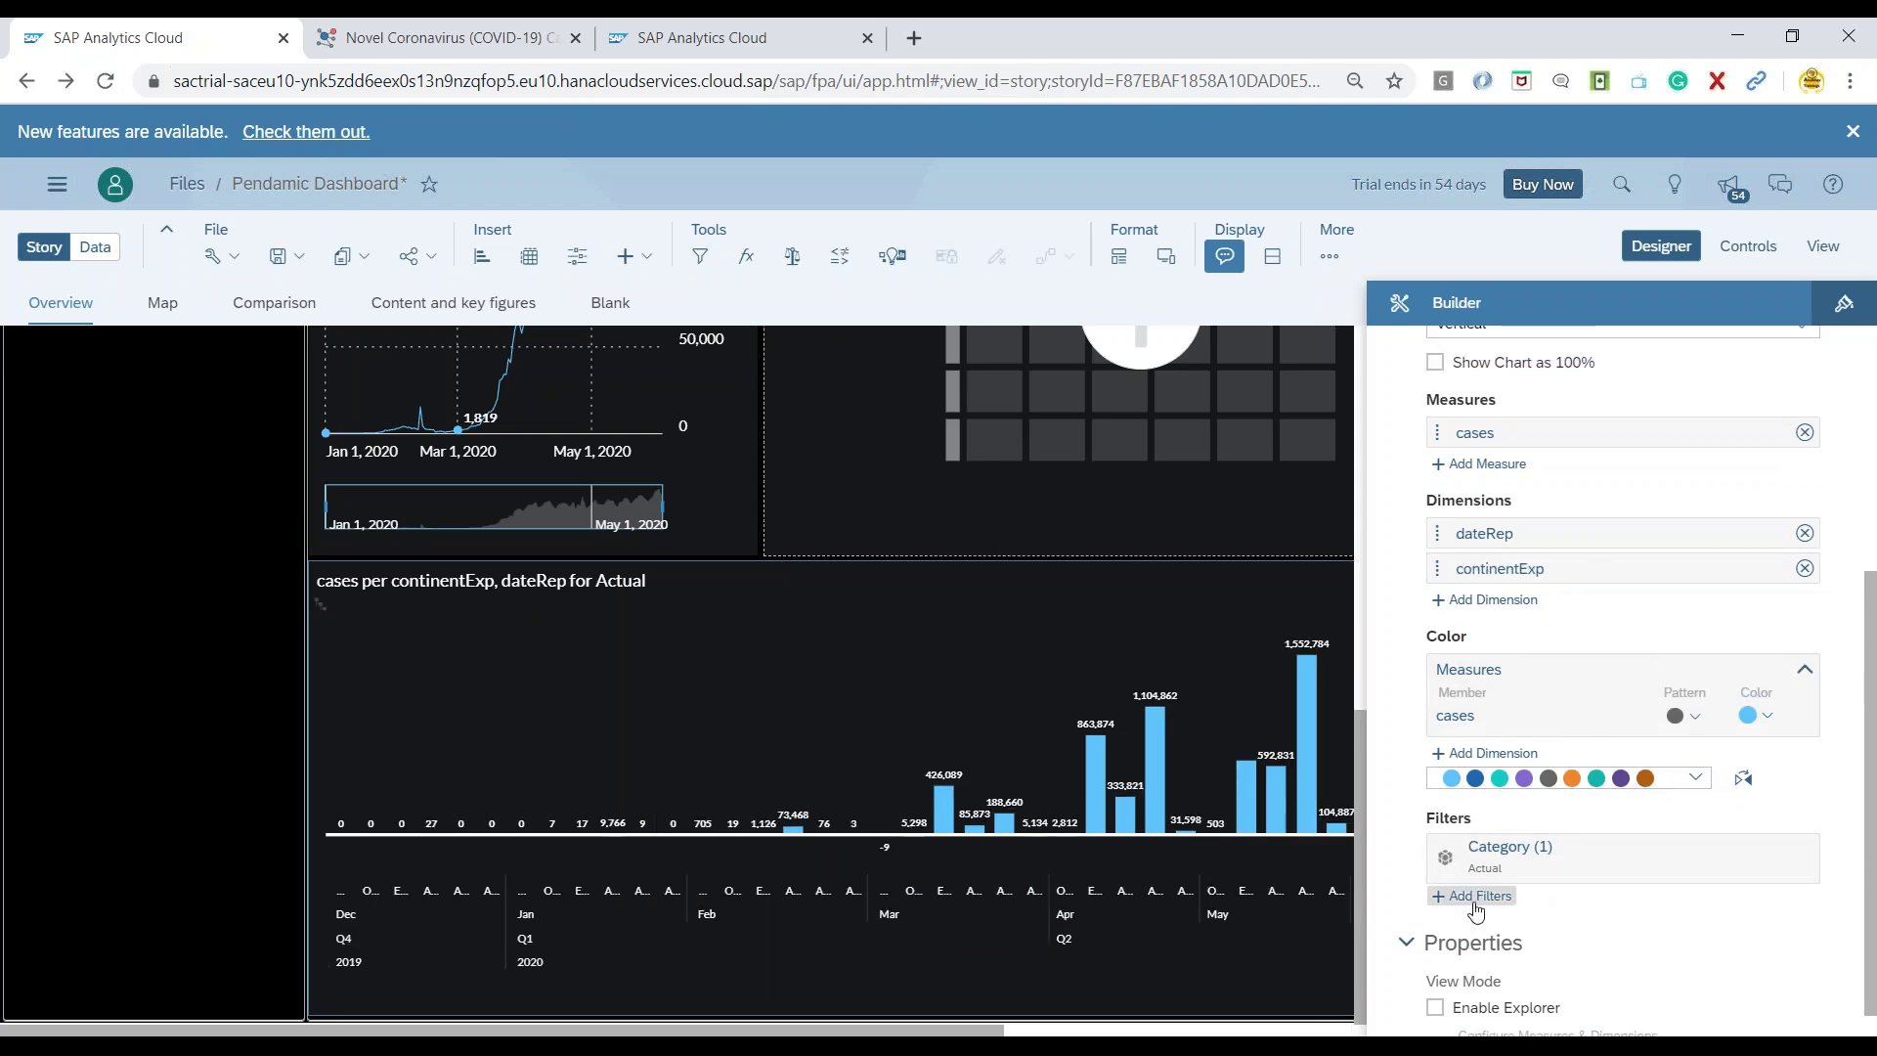
# Step: Filter the chart to year 2020
pyautogui.click(1477, 904)
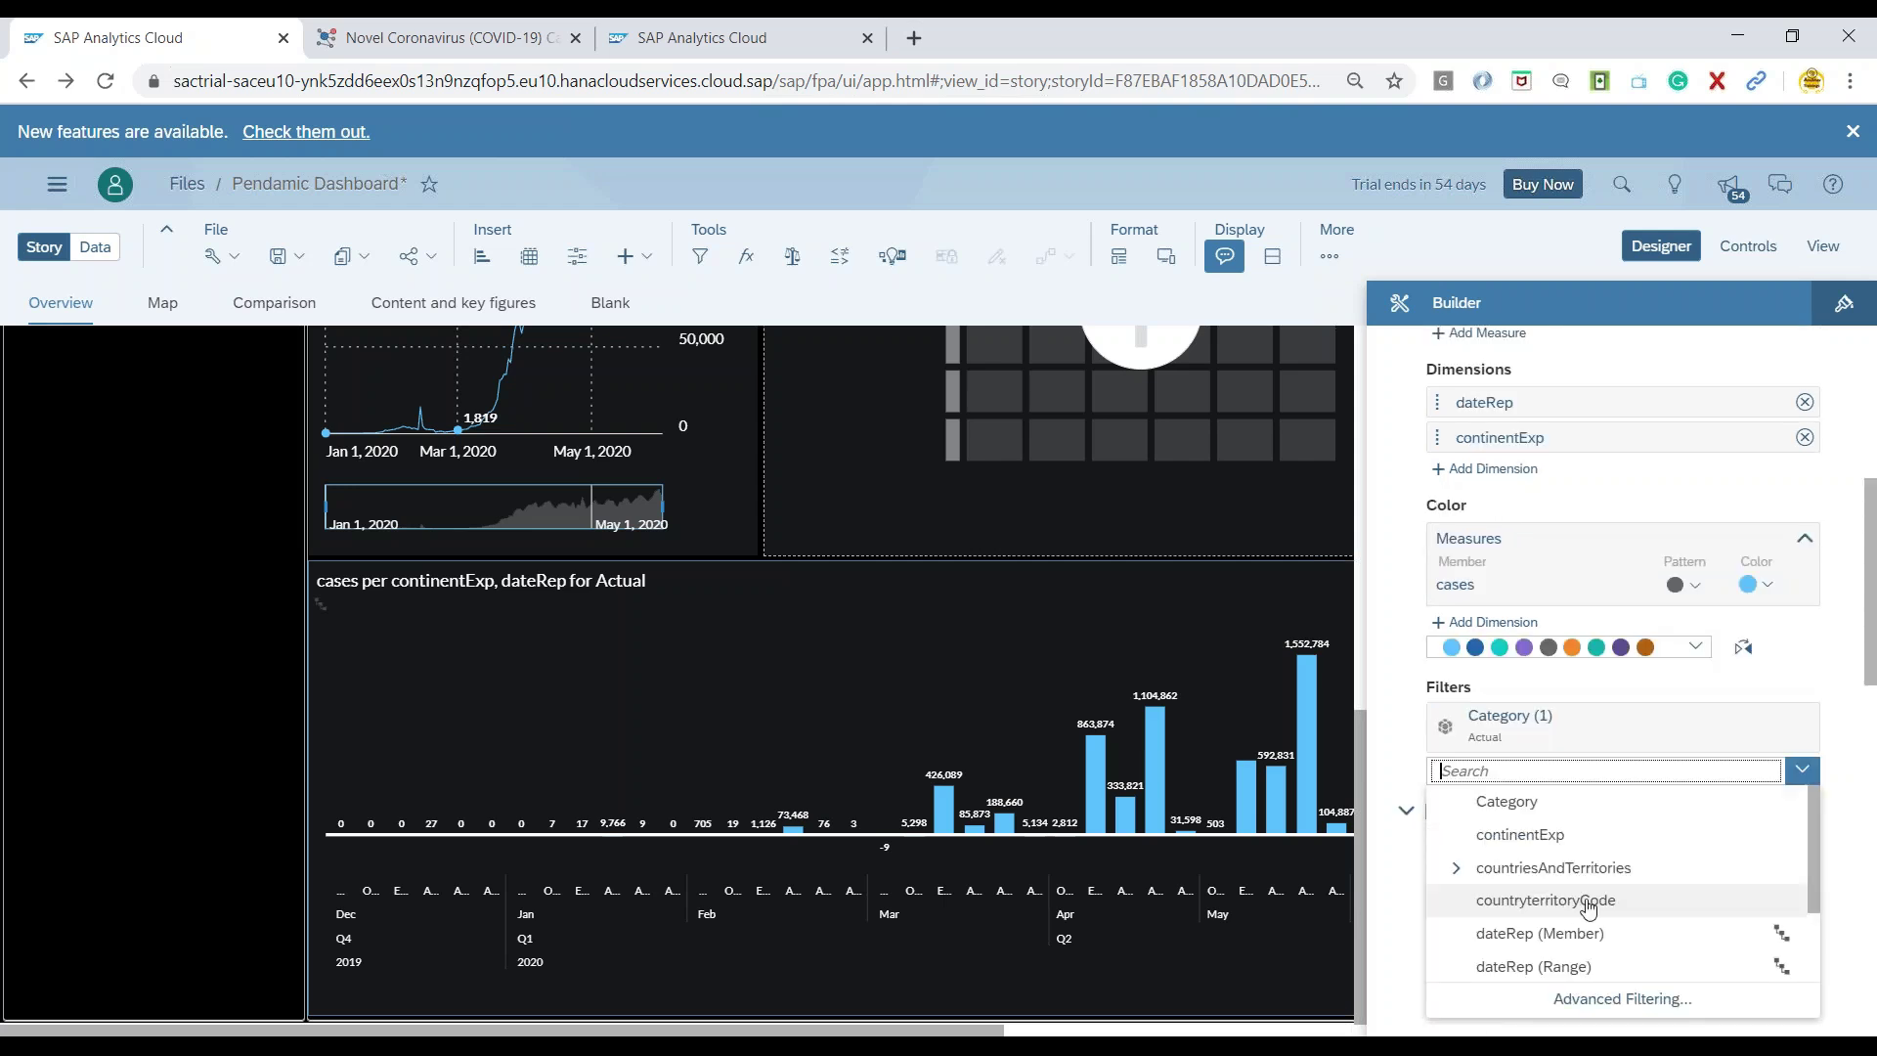
pyautogui.scroll(-2, 1548, 929)
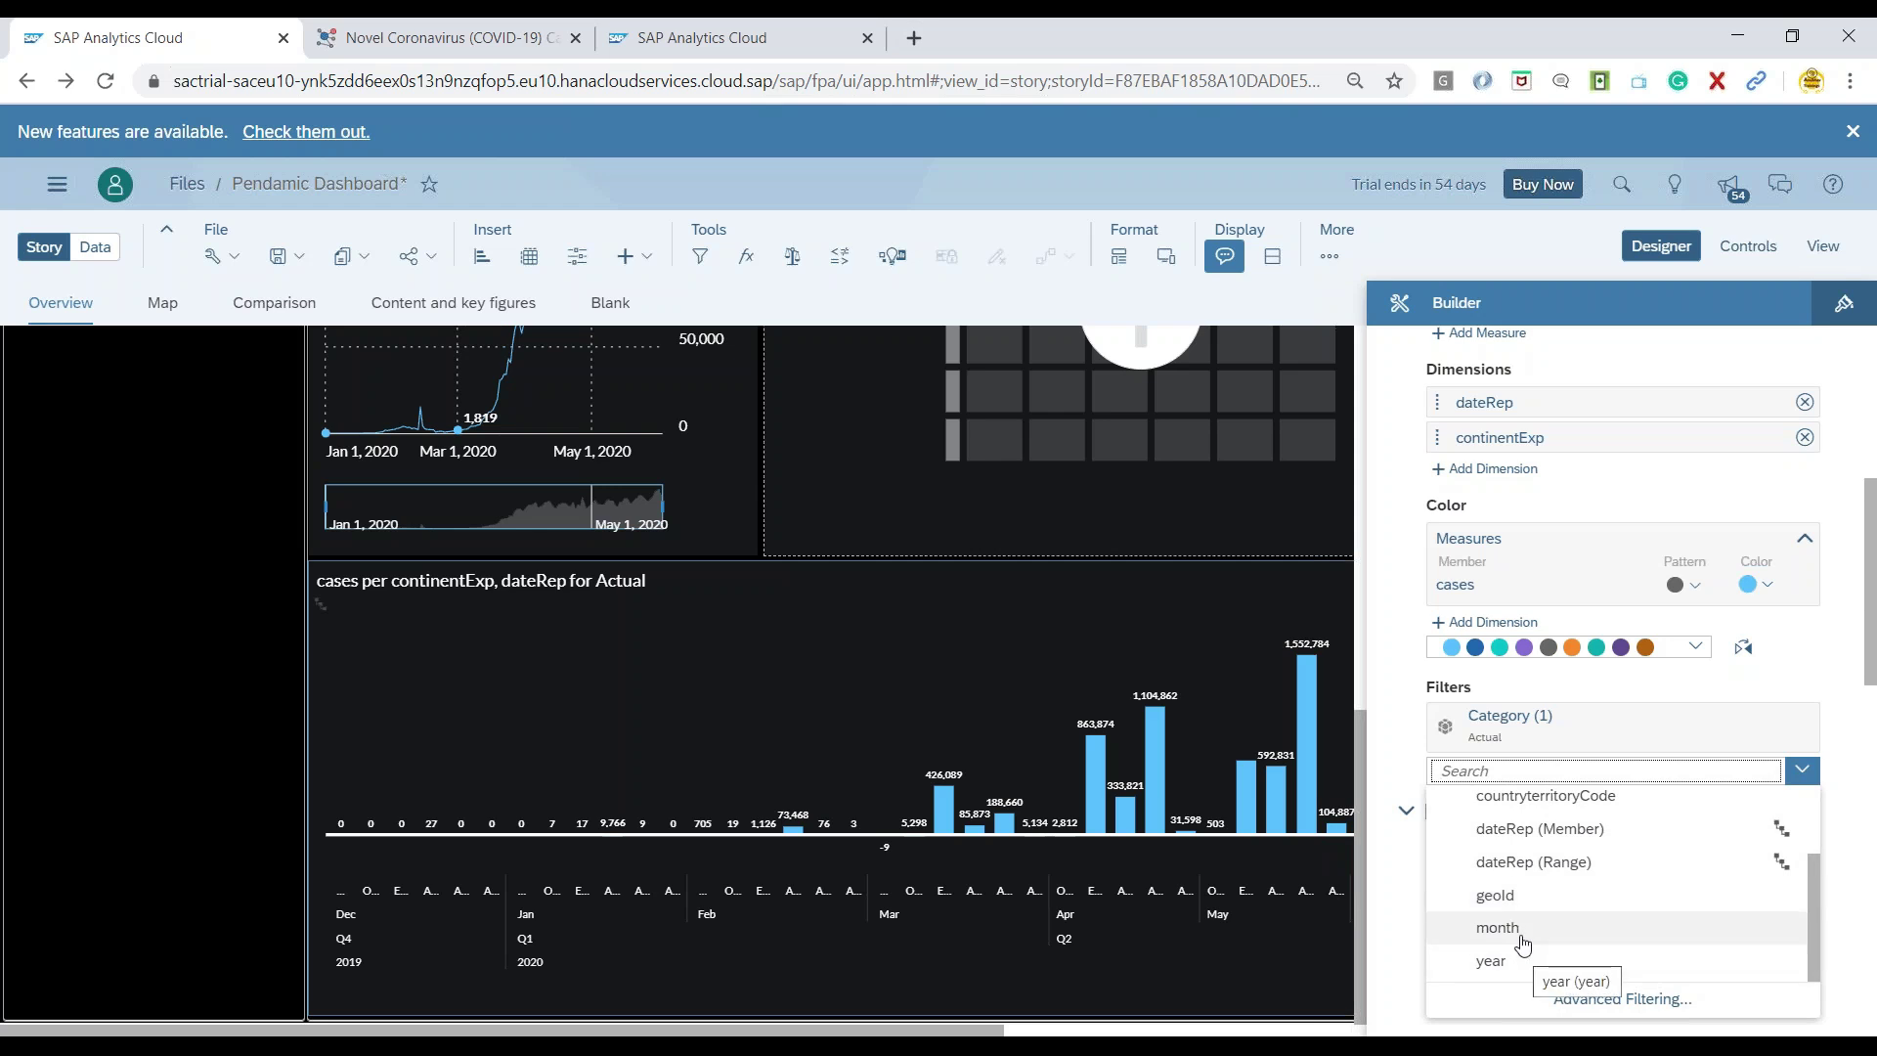
pyautogui.click(1494, 960)
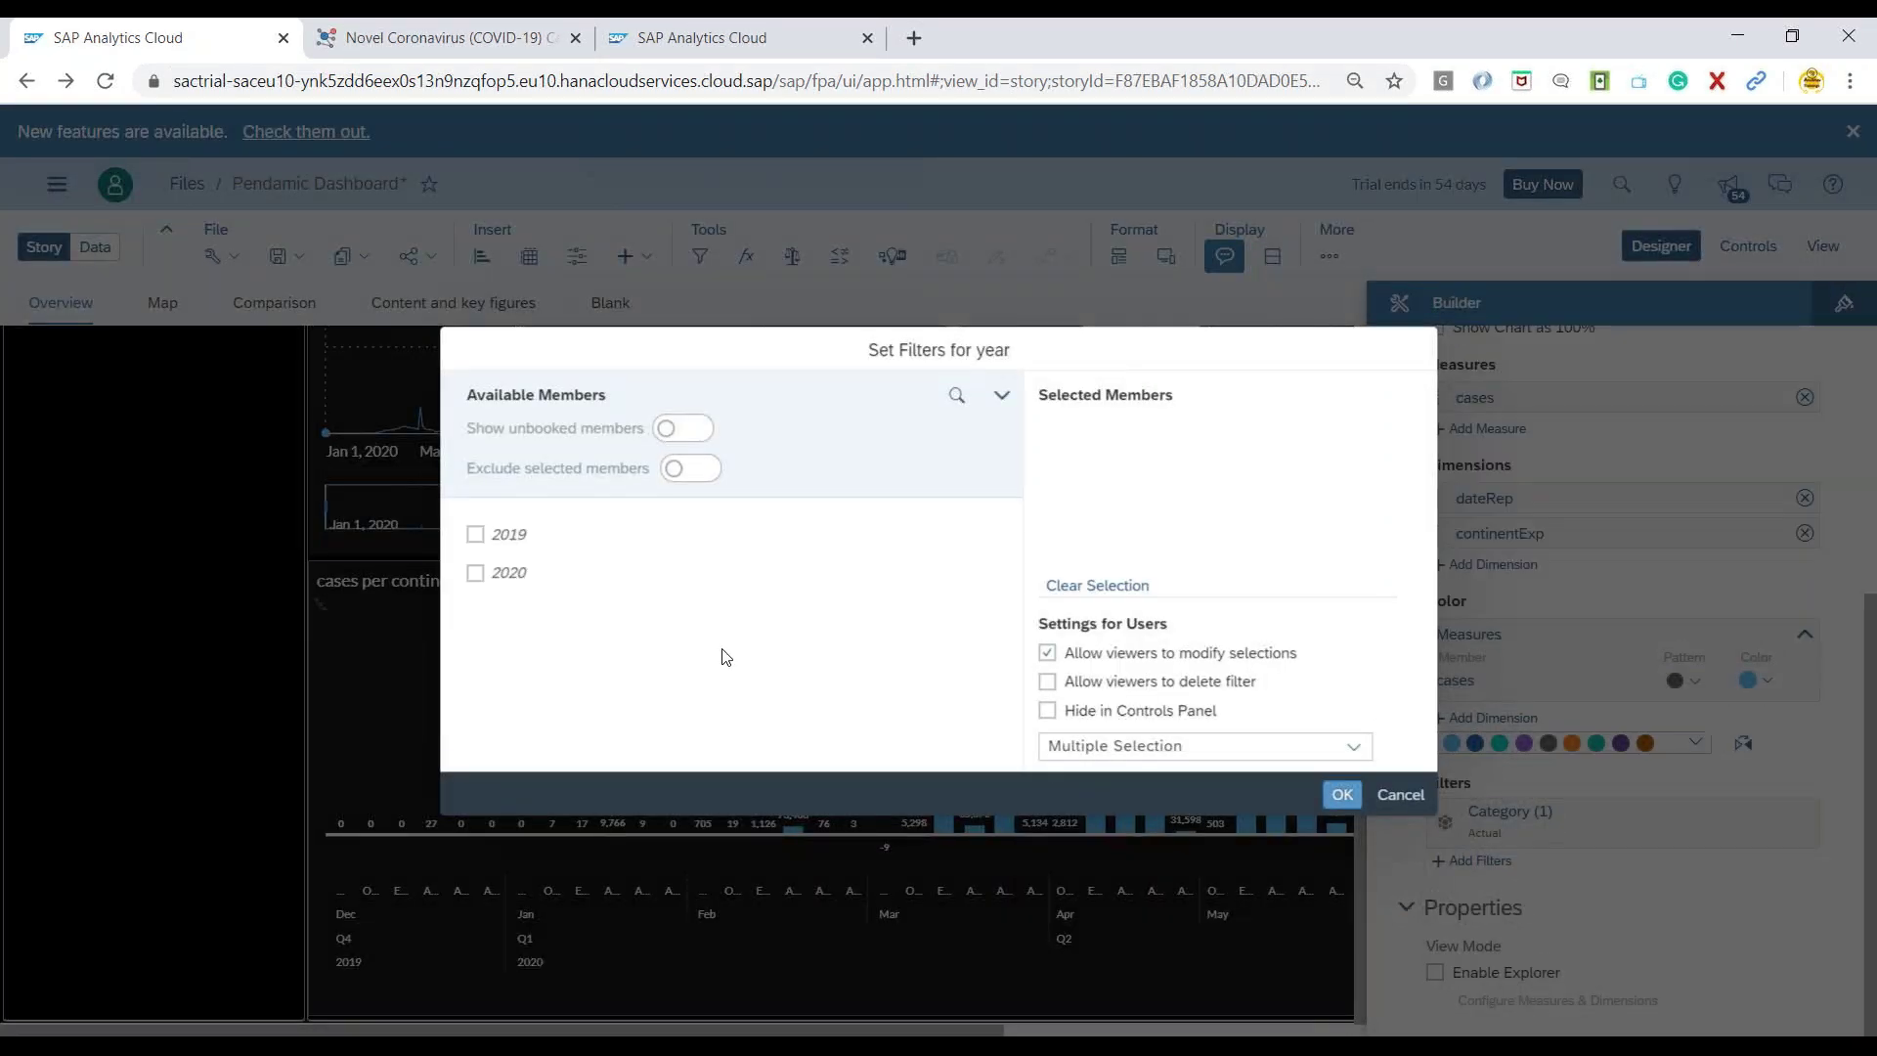
pyautogui.click(477, 574)
pyautogui.click(1341, 795)
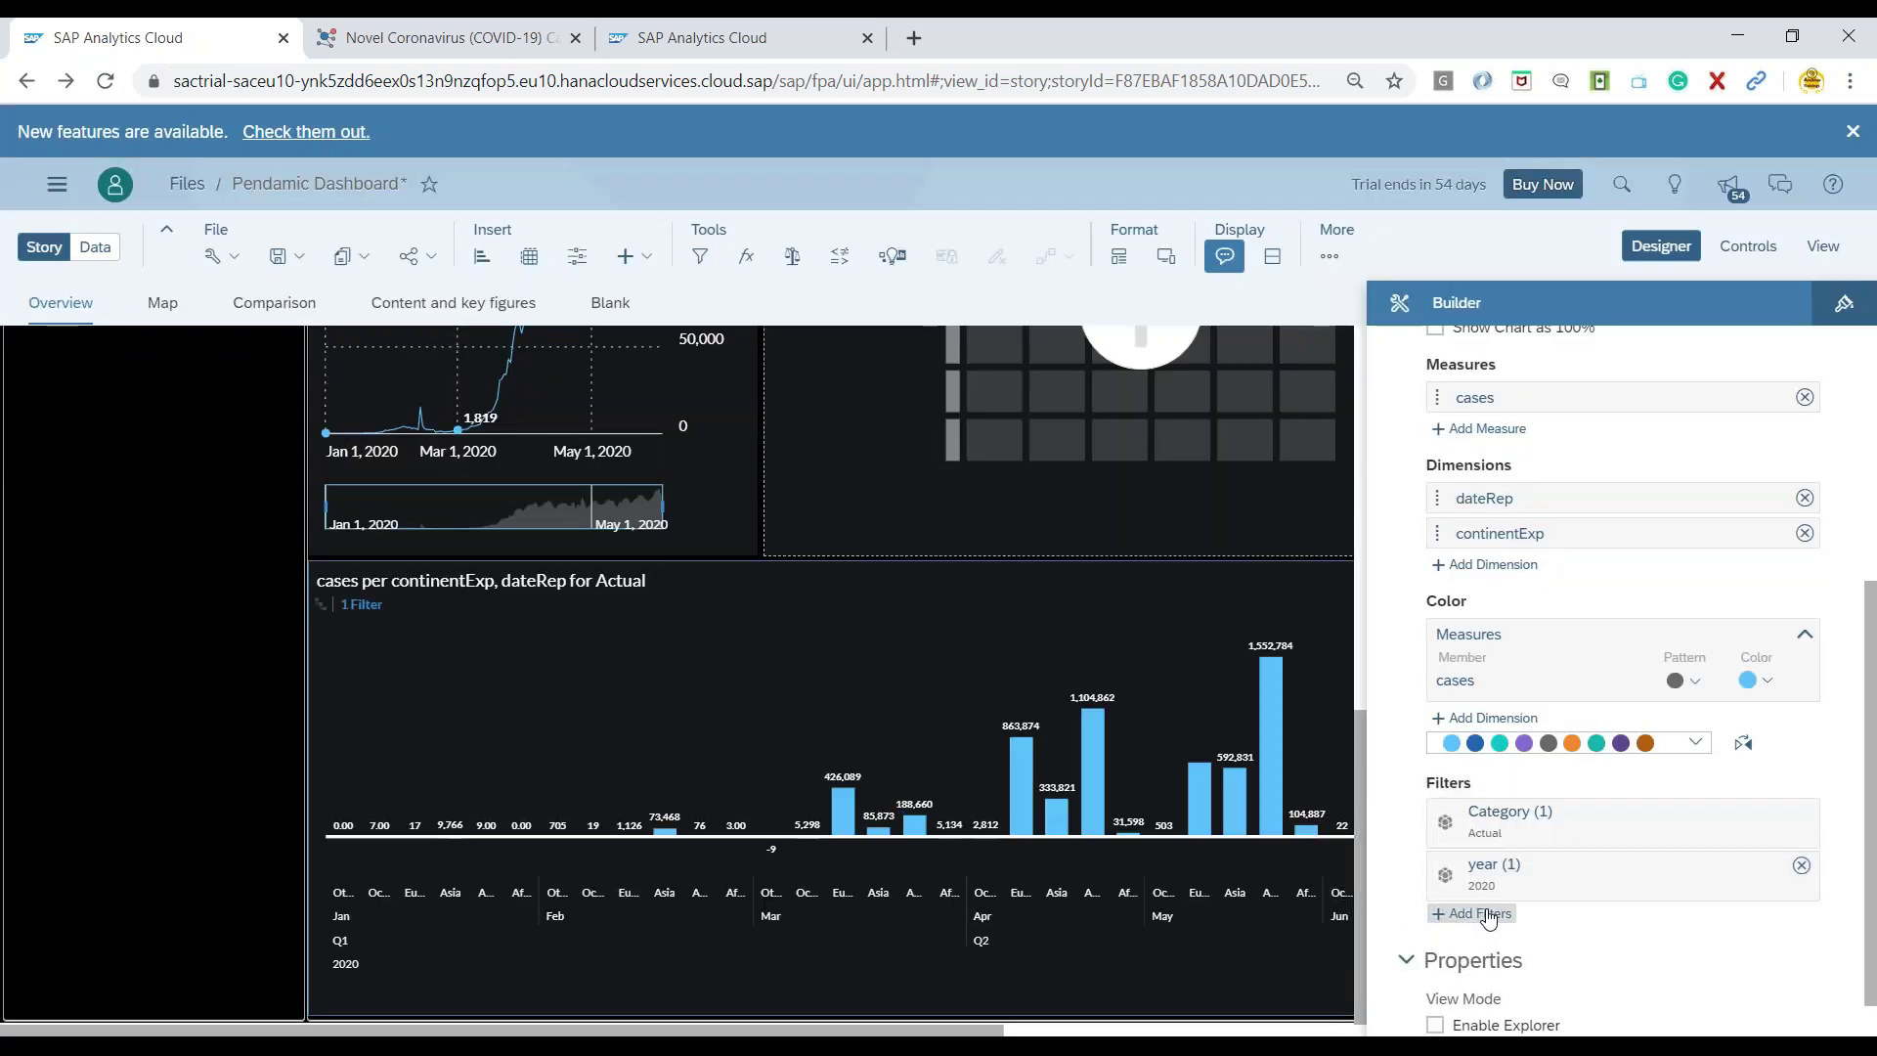
# Step: Add a month filter limiting the chart to months 4, 5 and 6
pyautogui.click(1488, 919)
pyautogui.scroll(-1, 1504, 958)
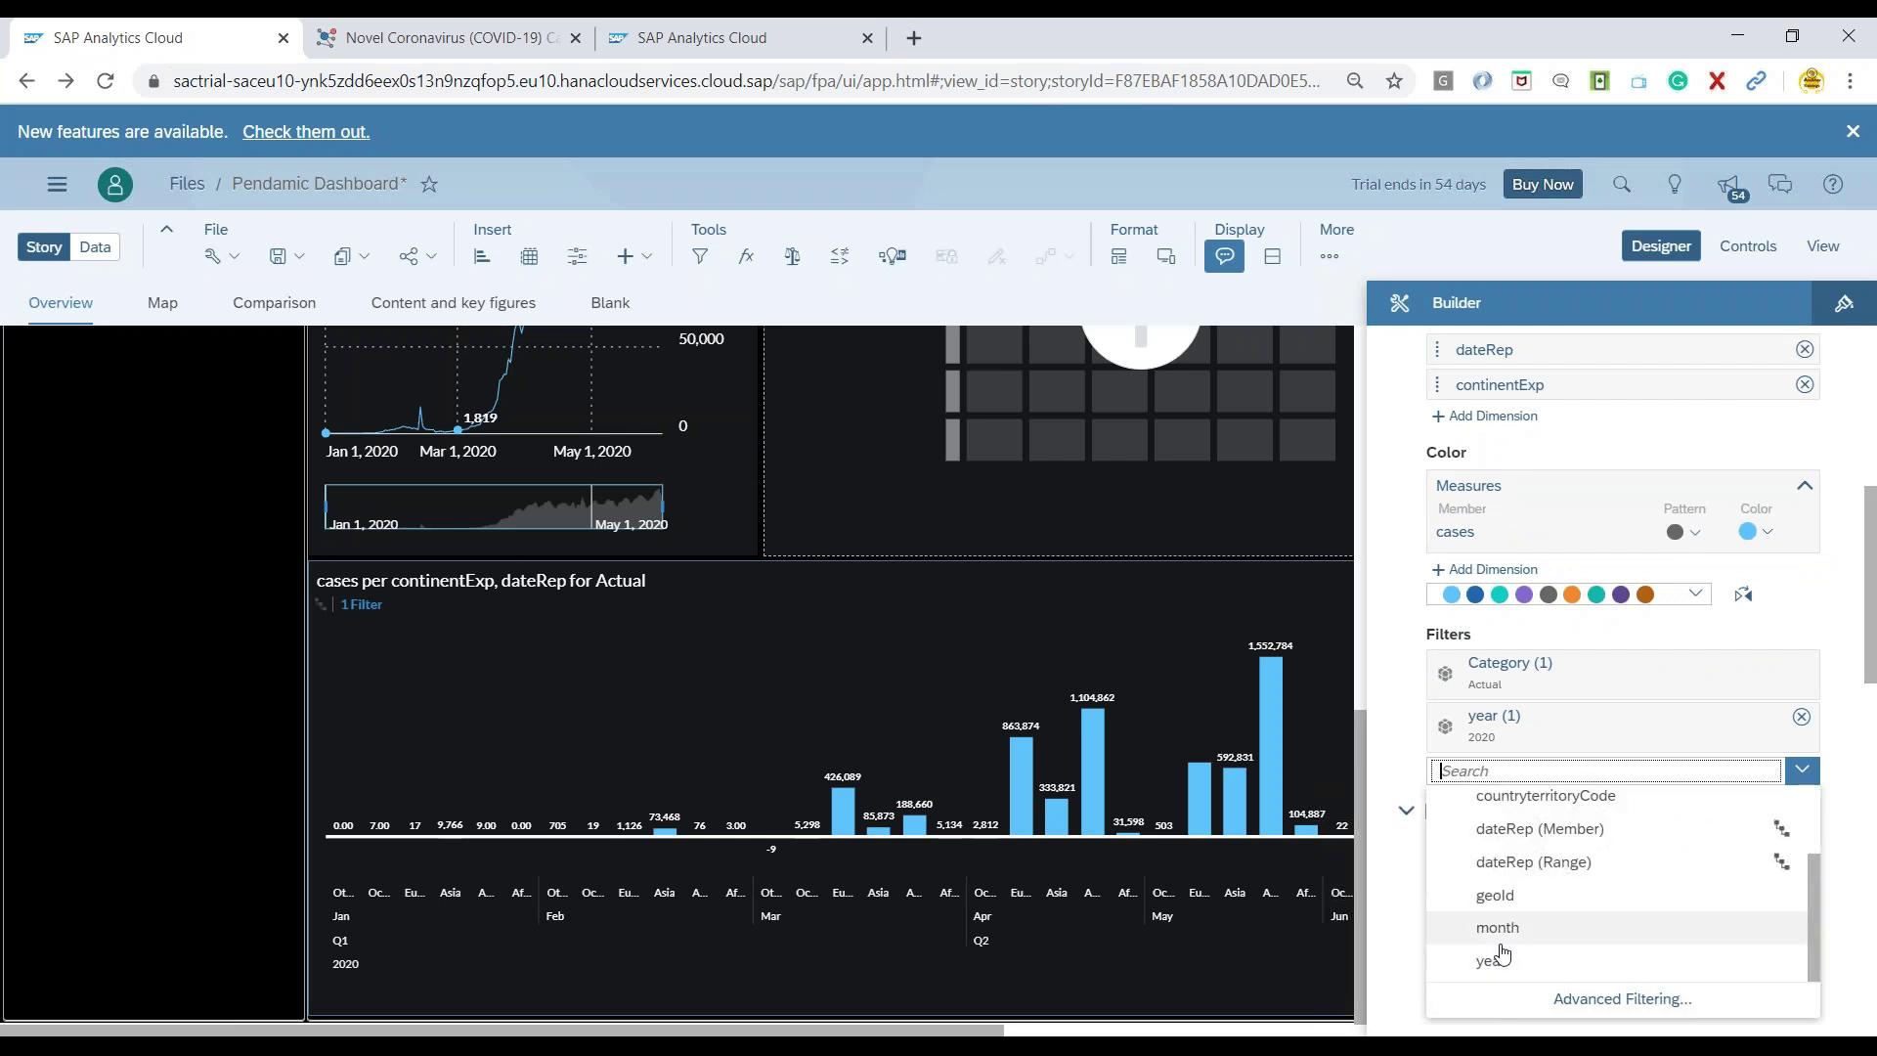
pyautogui.click(1499, 929)
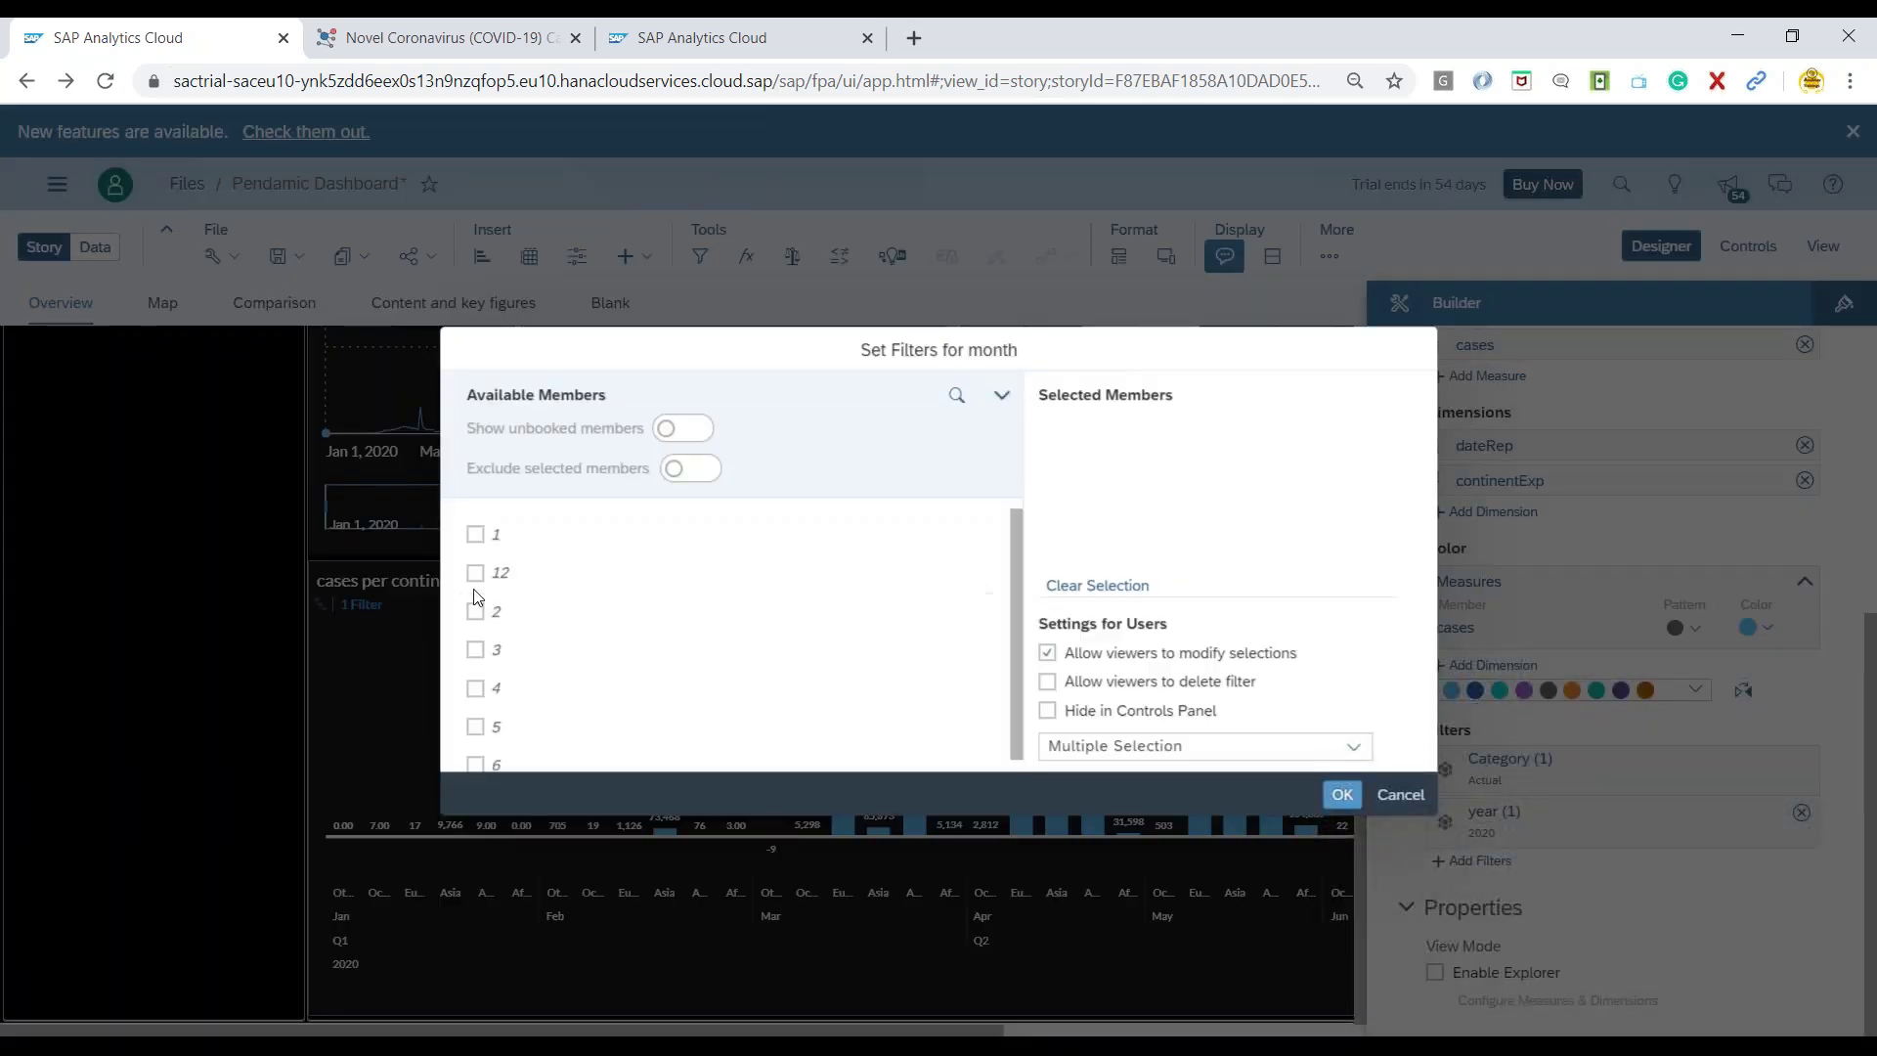
pyautogui.scroll(-1, 477, 655)
pyautogui.click(475, 752)
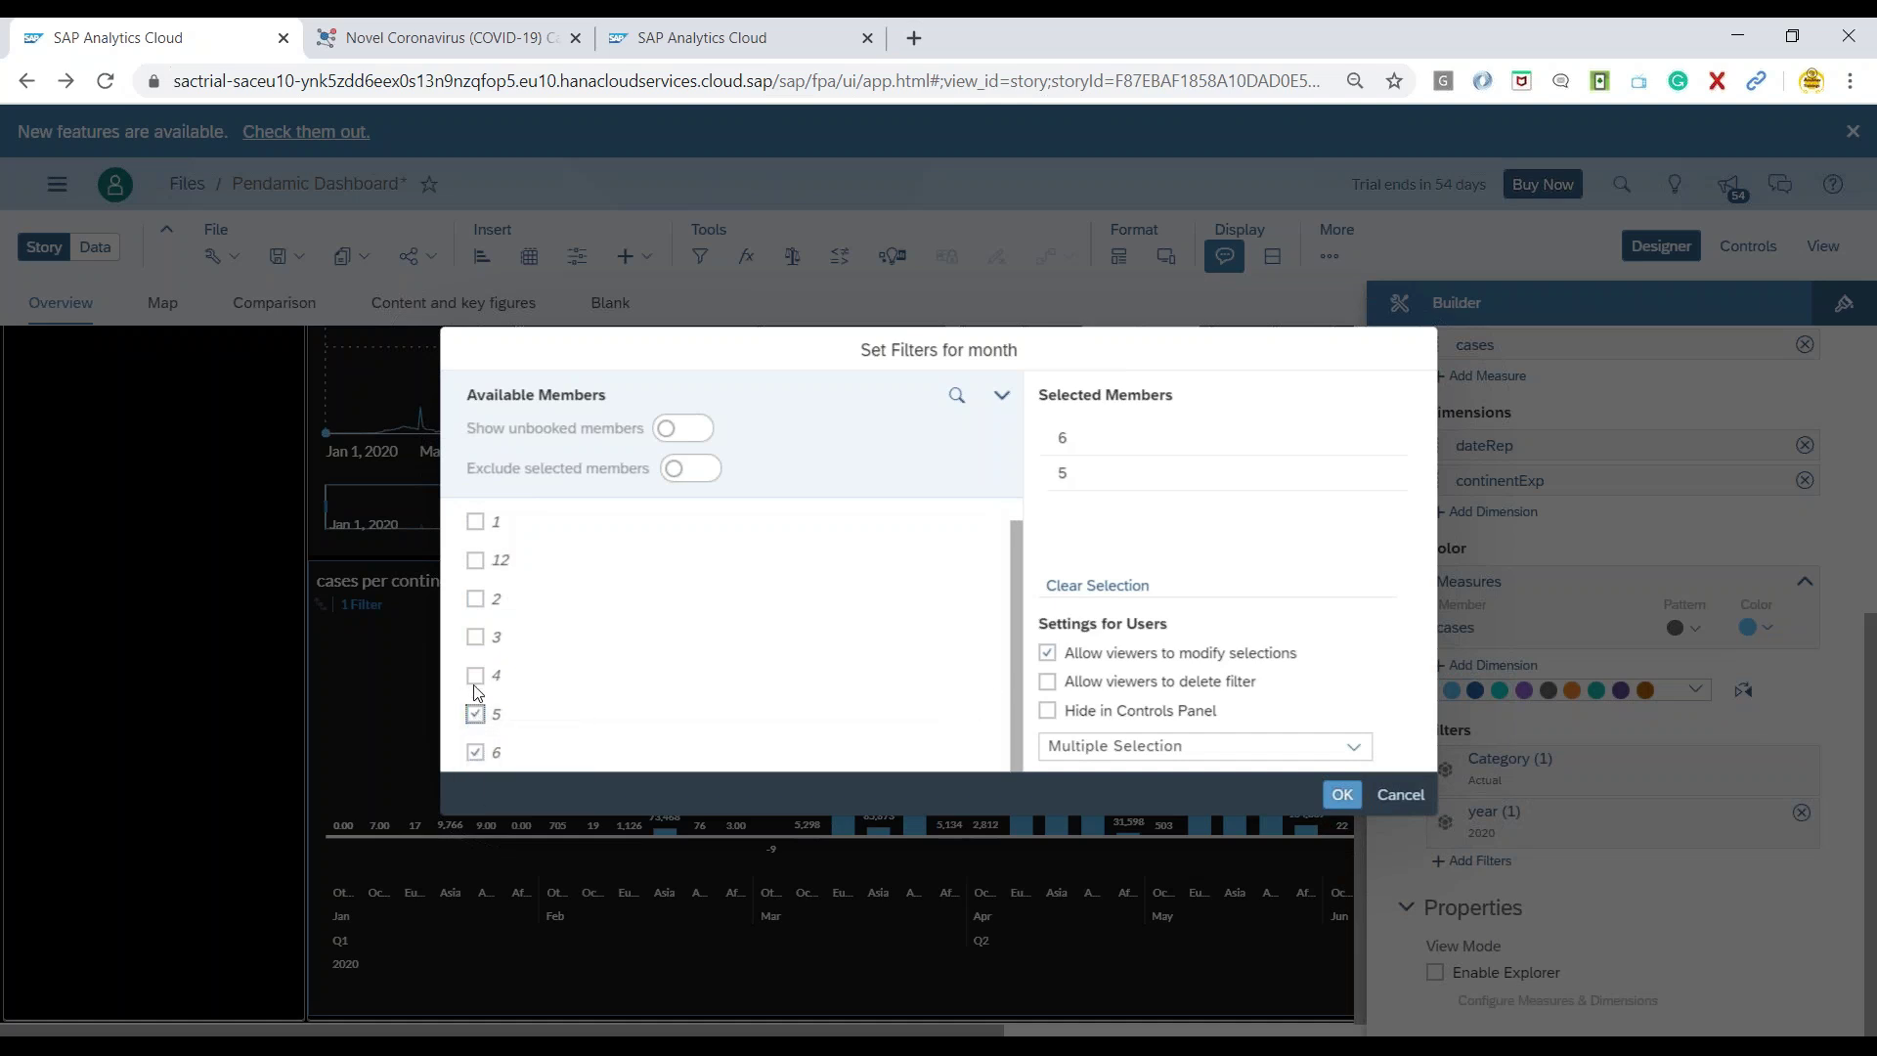
pyautogui.click(475, 714)
pyautogui.click(1342, 794)
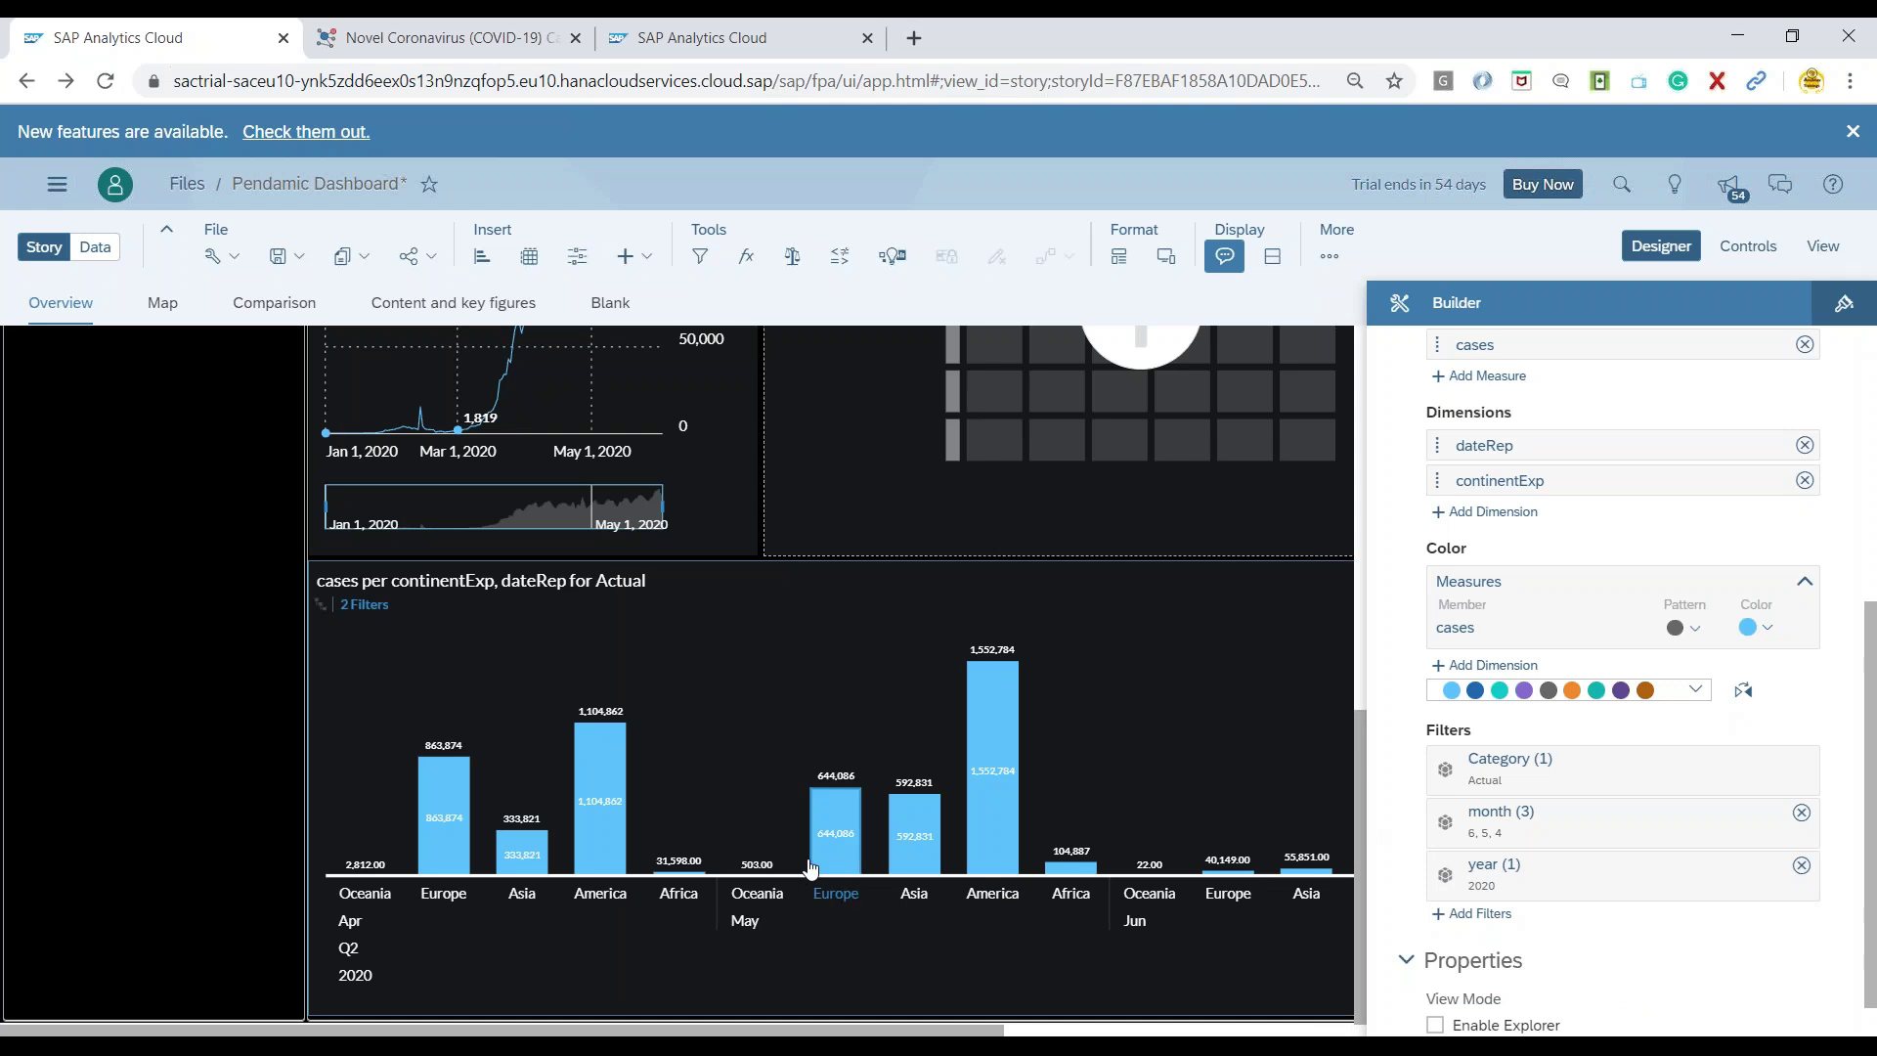
pyautogui.scroll(3, 1590, 803)
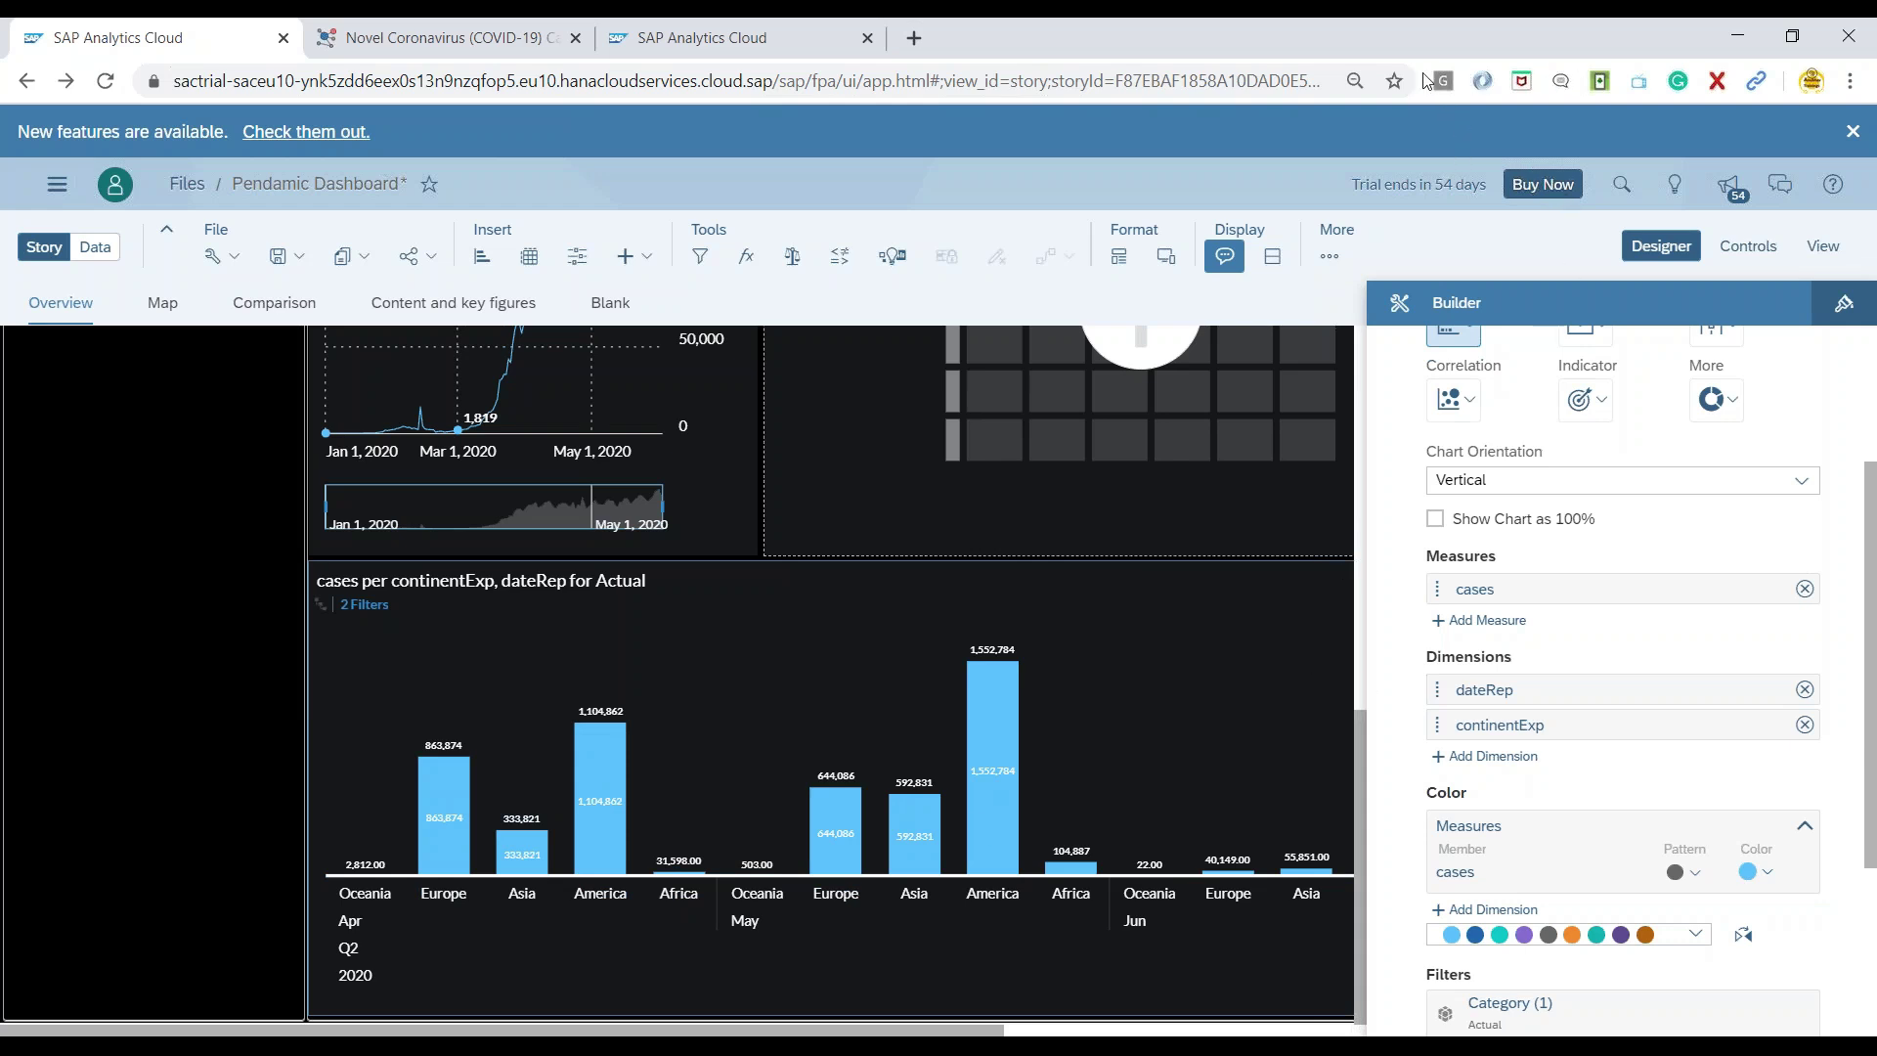
# Step: Move continentExp into the Color section so each month's column stacks by continent
pyautogui.scroll(-1, 1515, 718)
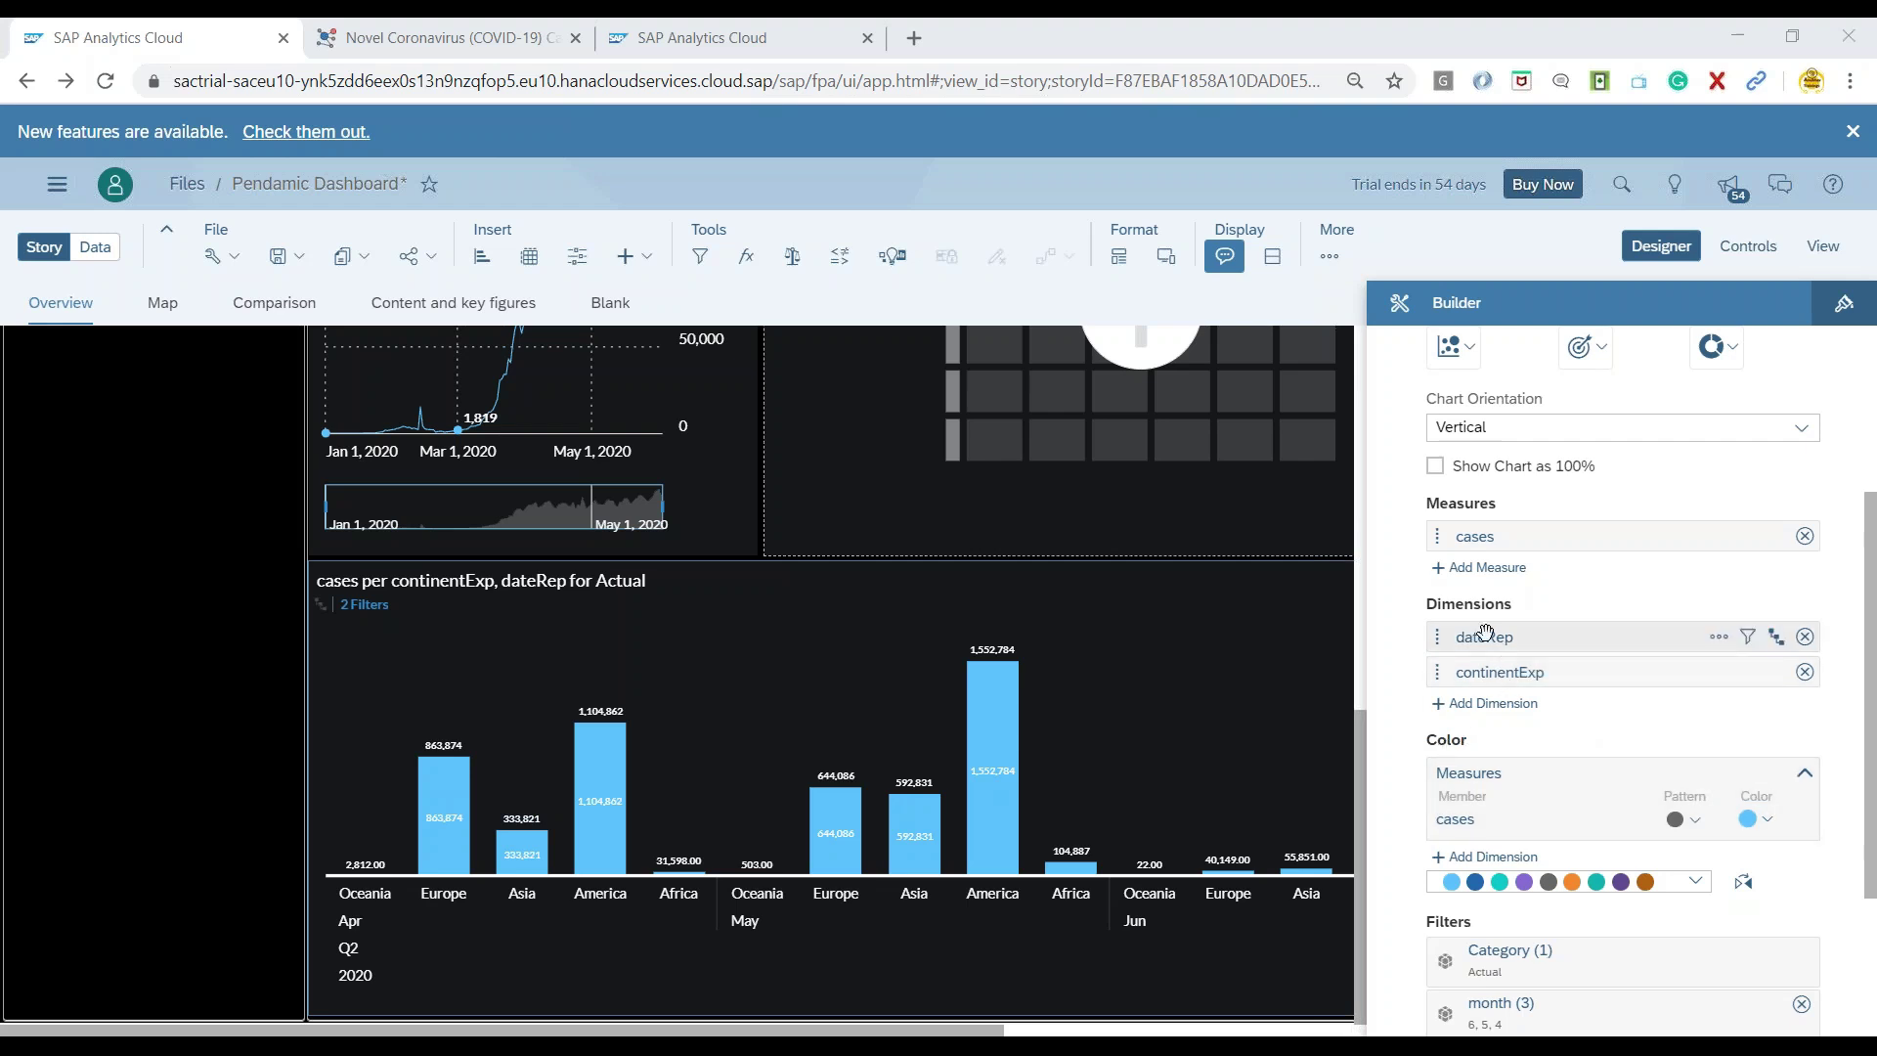
pyautogui.moveTo(1592, 671); pyautogui.dragTo(1597, 816)
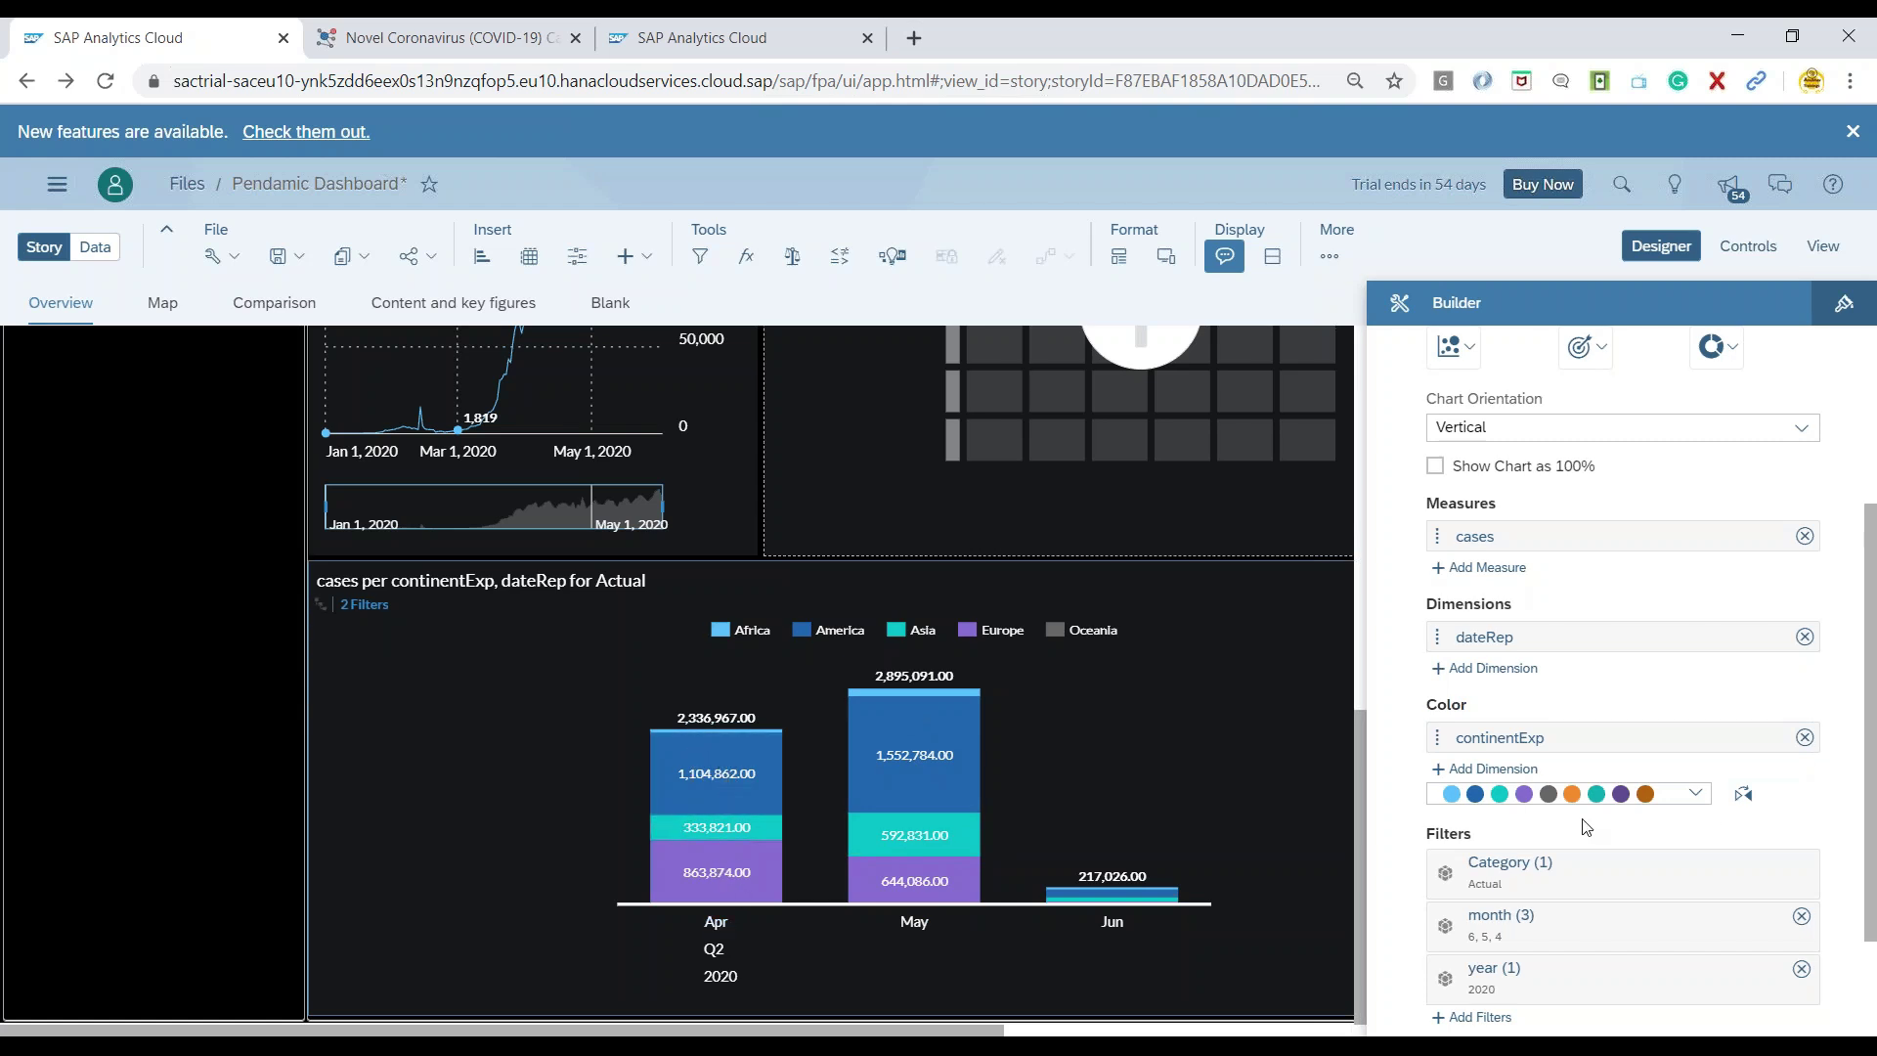
# Step: Apply a purple, magenta and red palette to the continent colours
pyautogui.click(1696, 793)
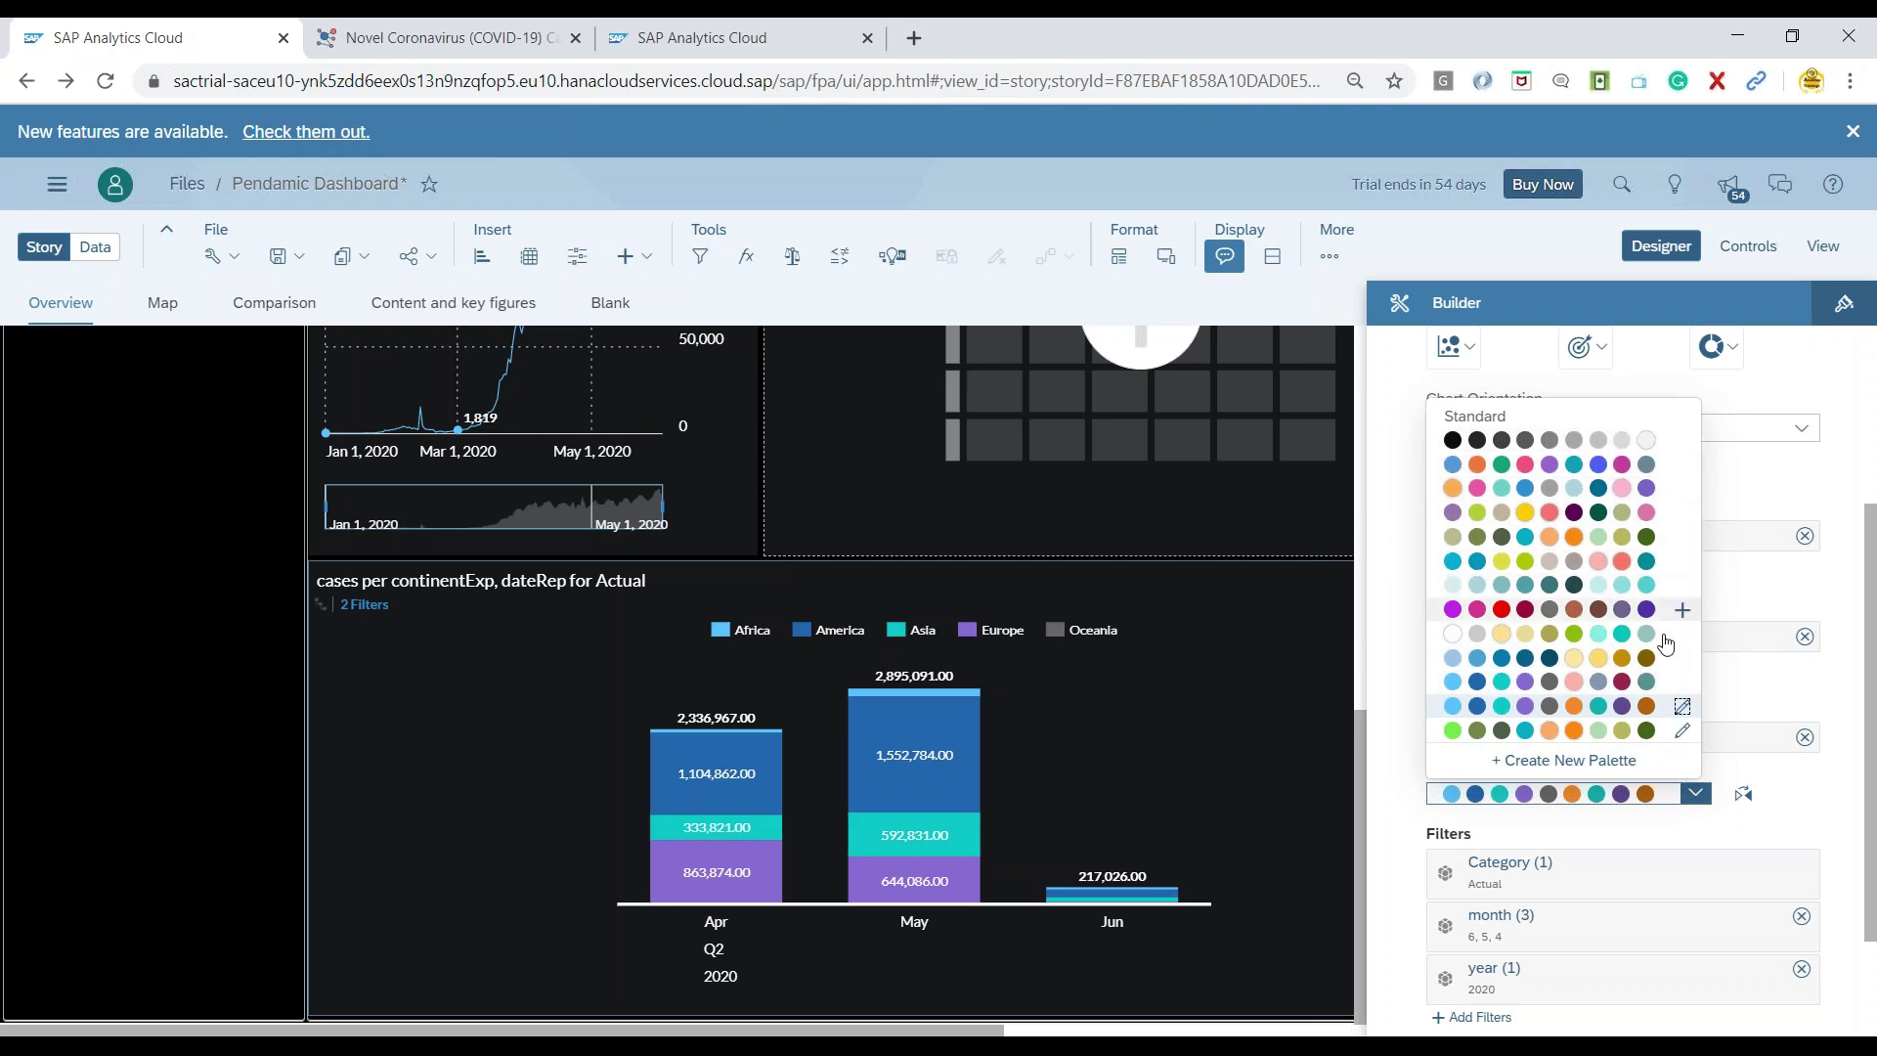
pyautogui.click(1670, 612)
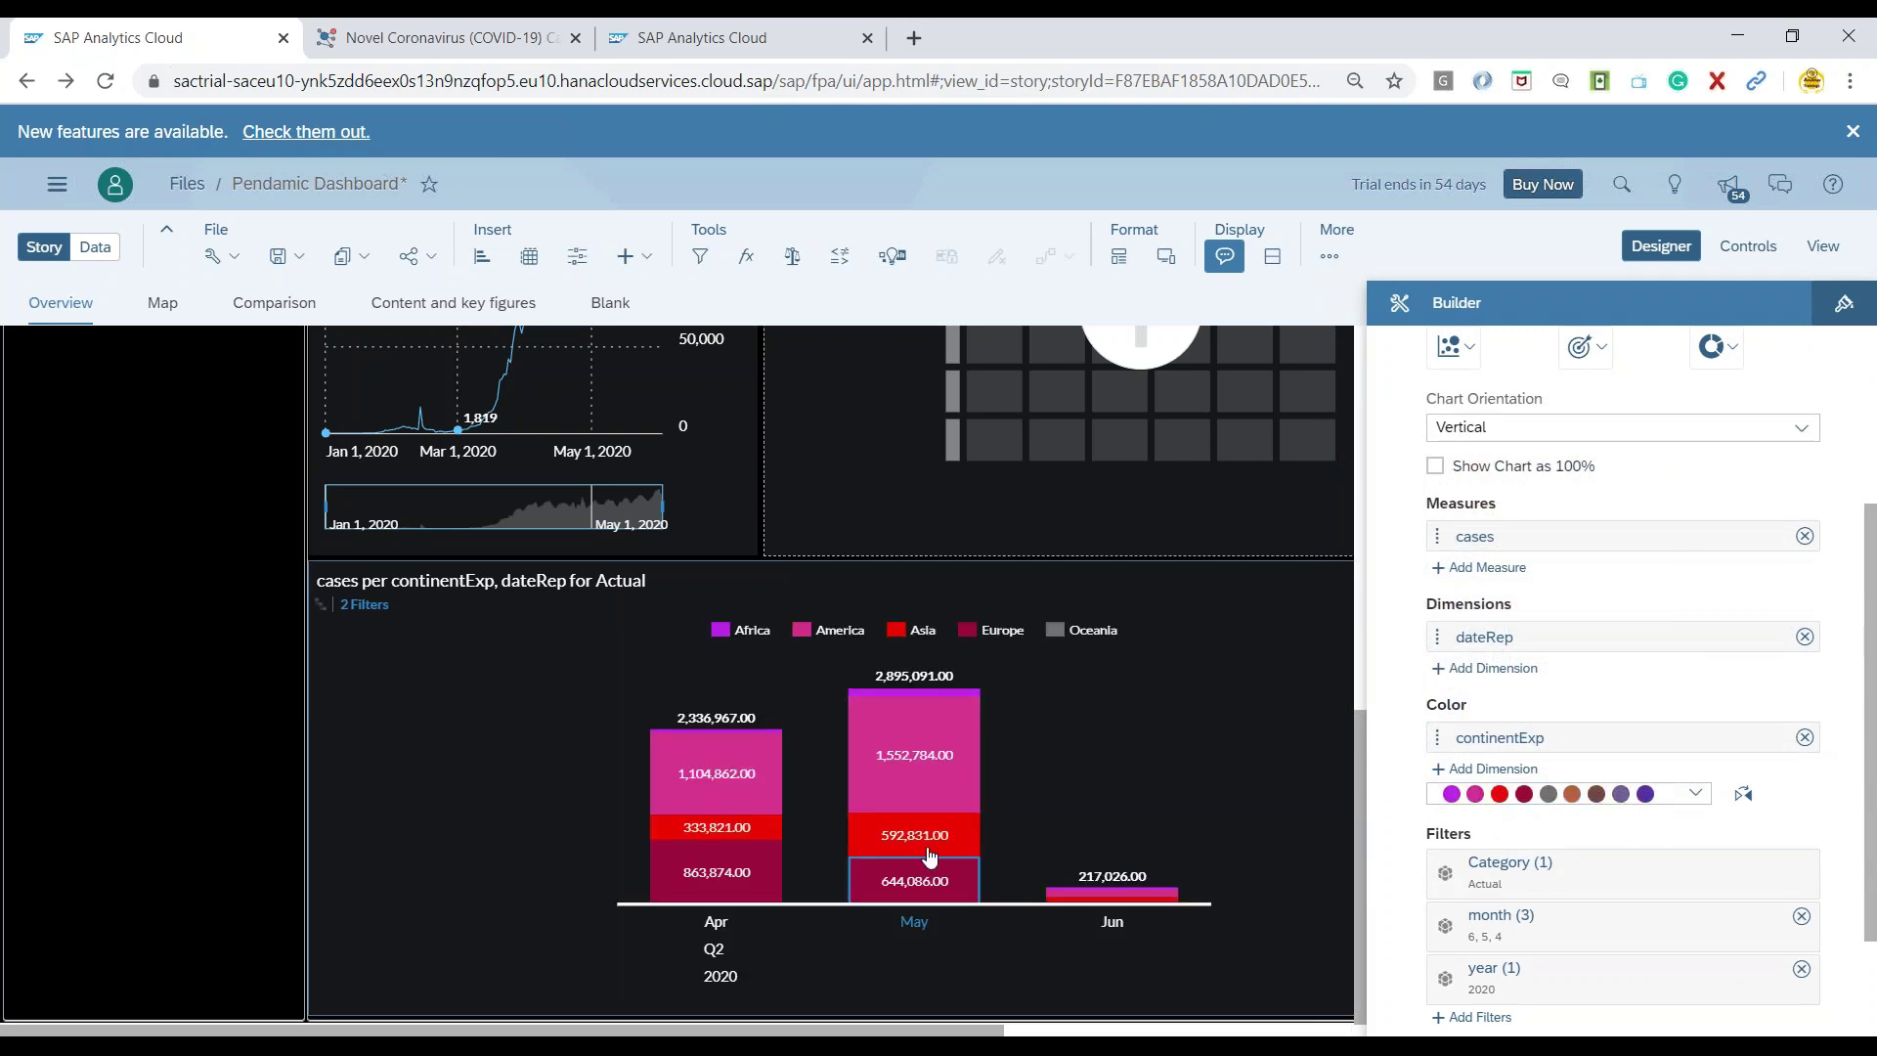
pyautogui.scroll(-3, 1718, 916)
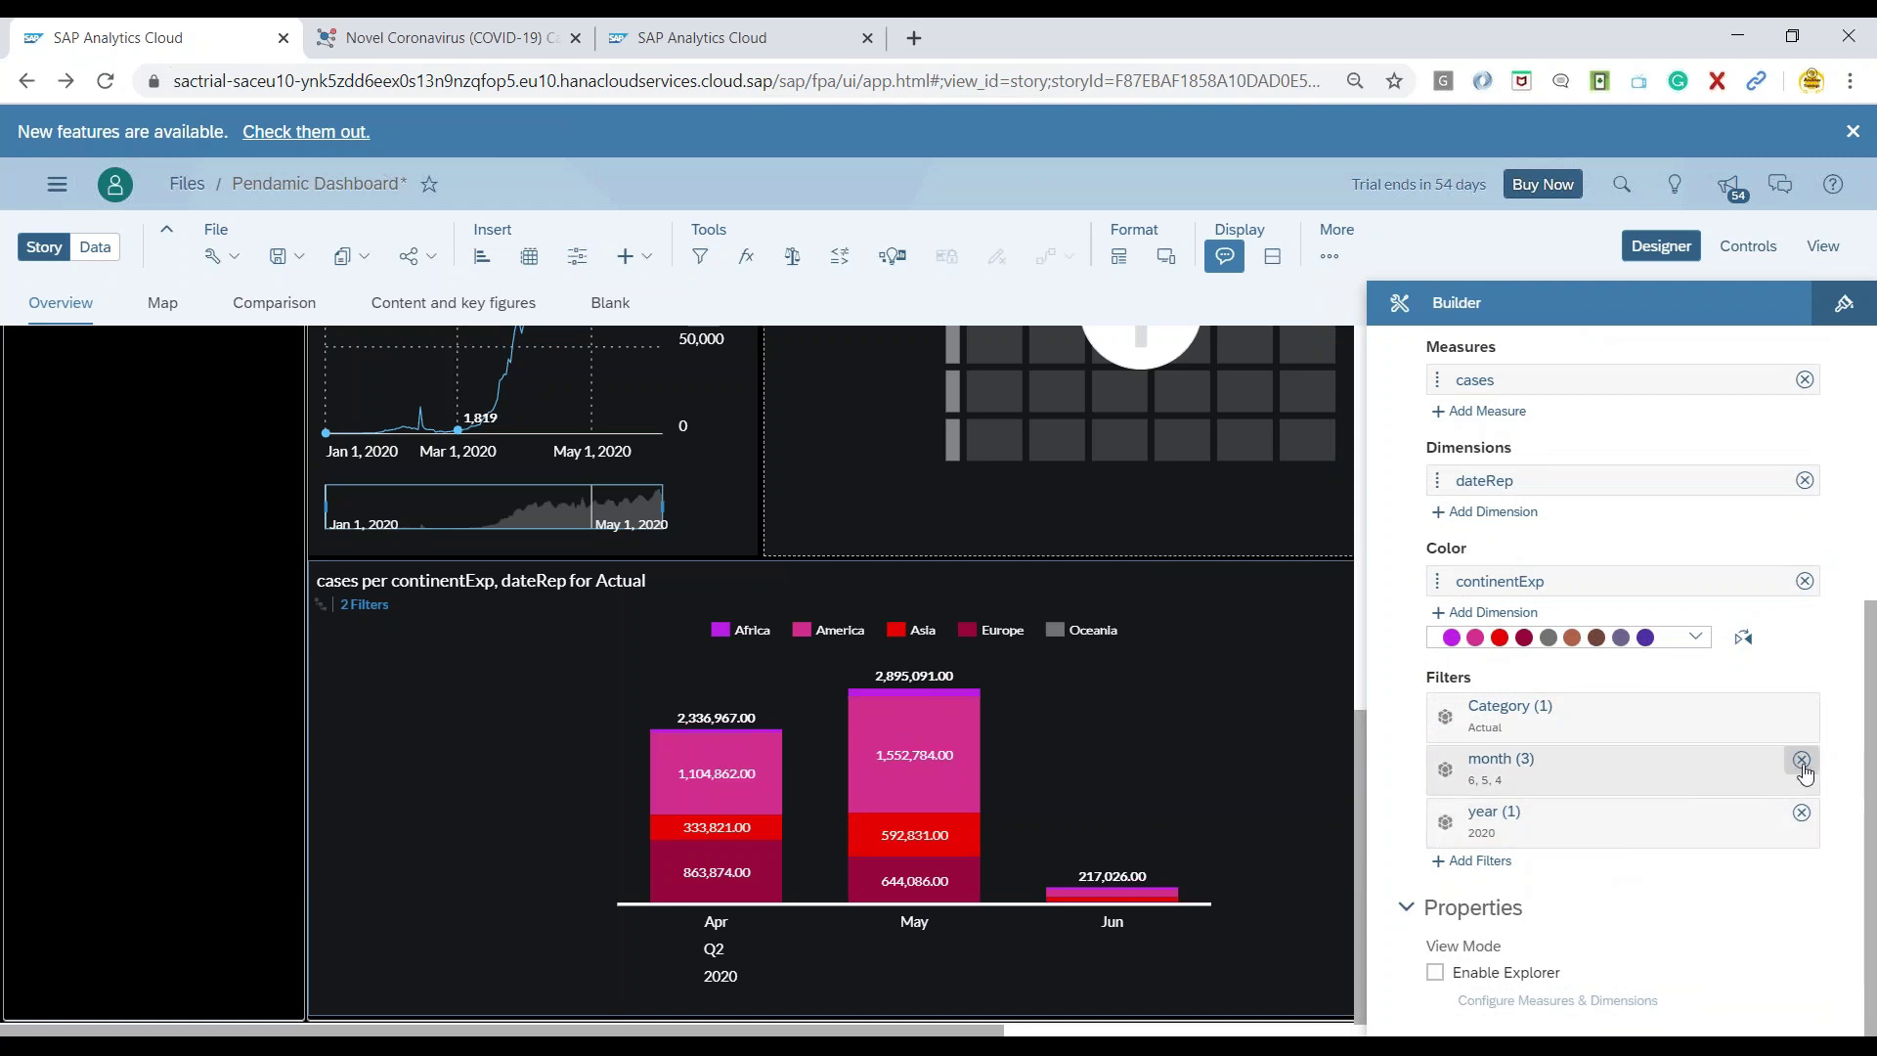
# Step: Drill dateRep down to Level 5 to show daily stacked columns per continent
pyautogui.click(326, 607)
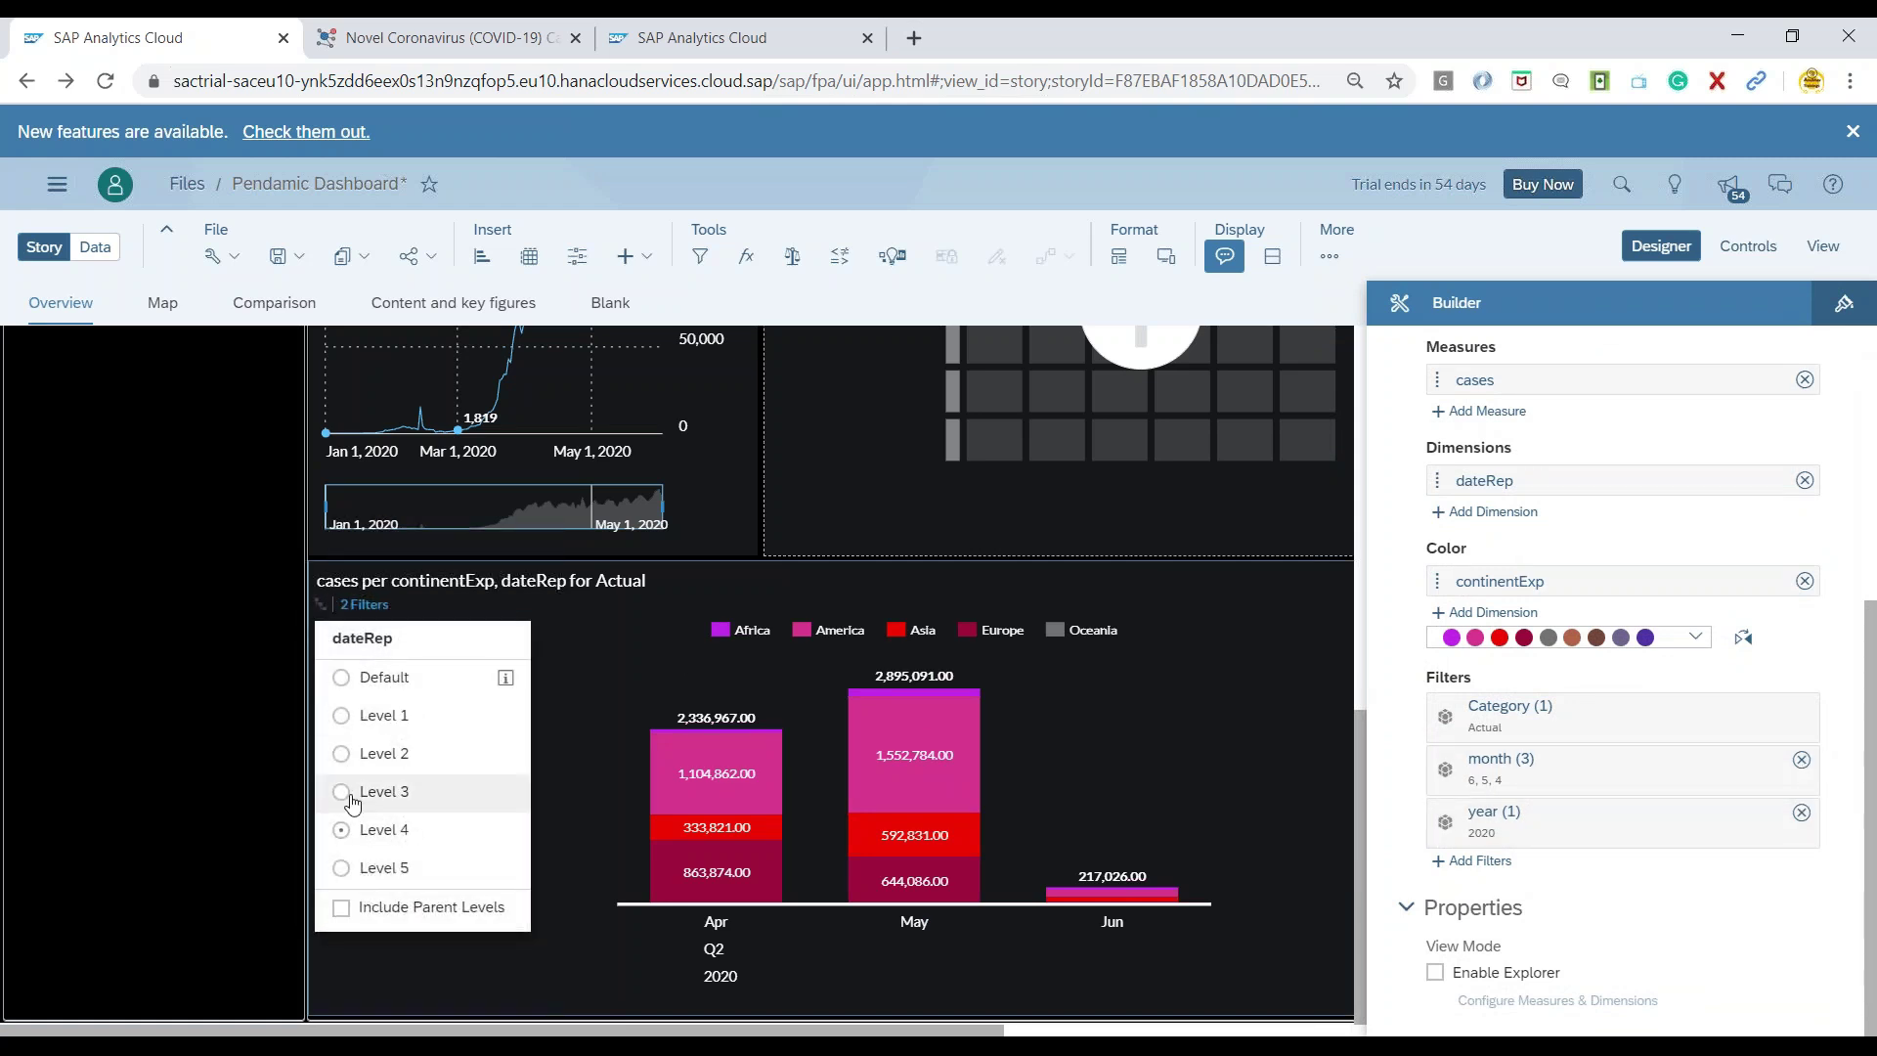
pyautogui.click(342, 869)
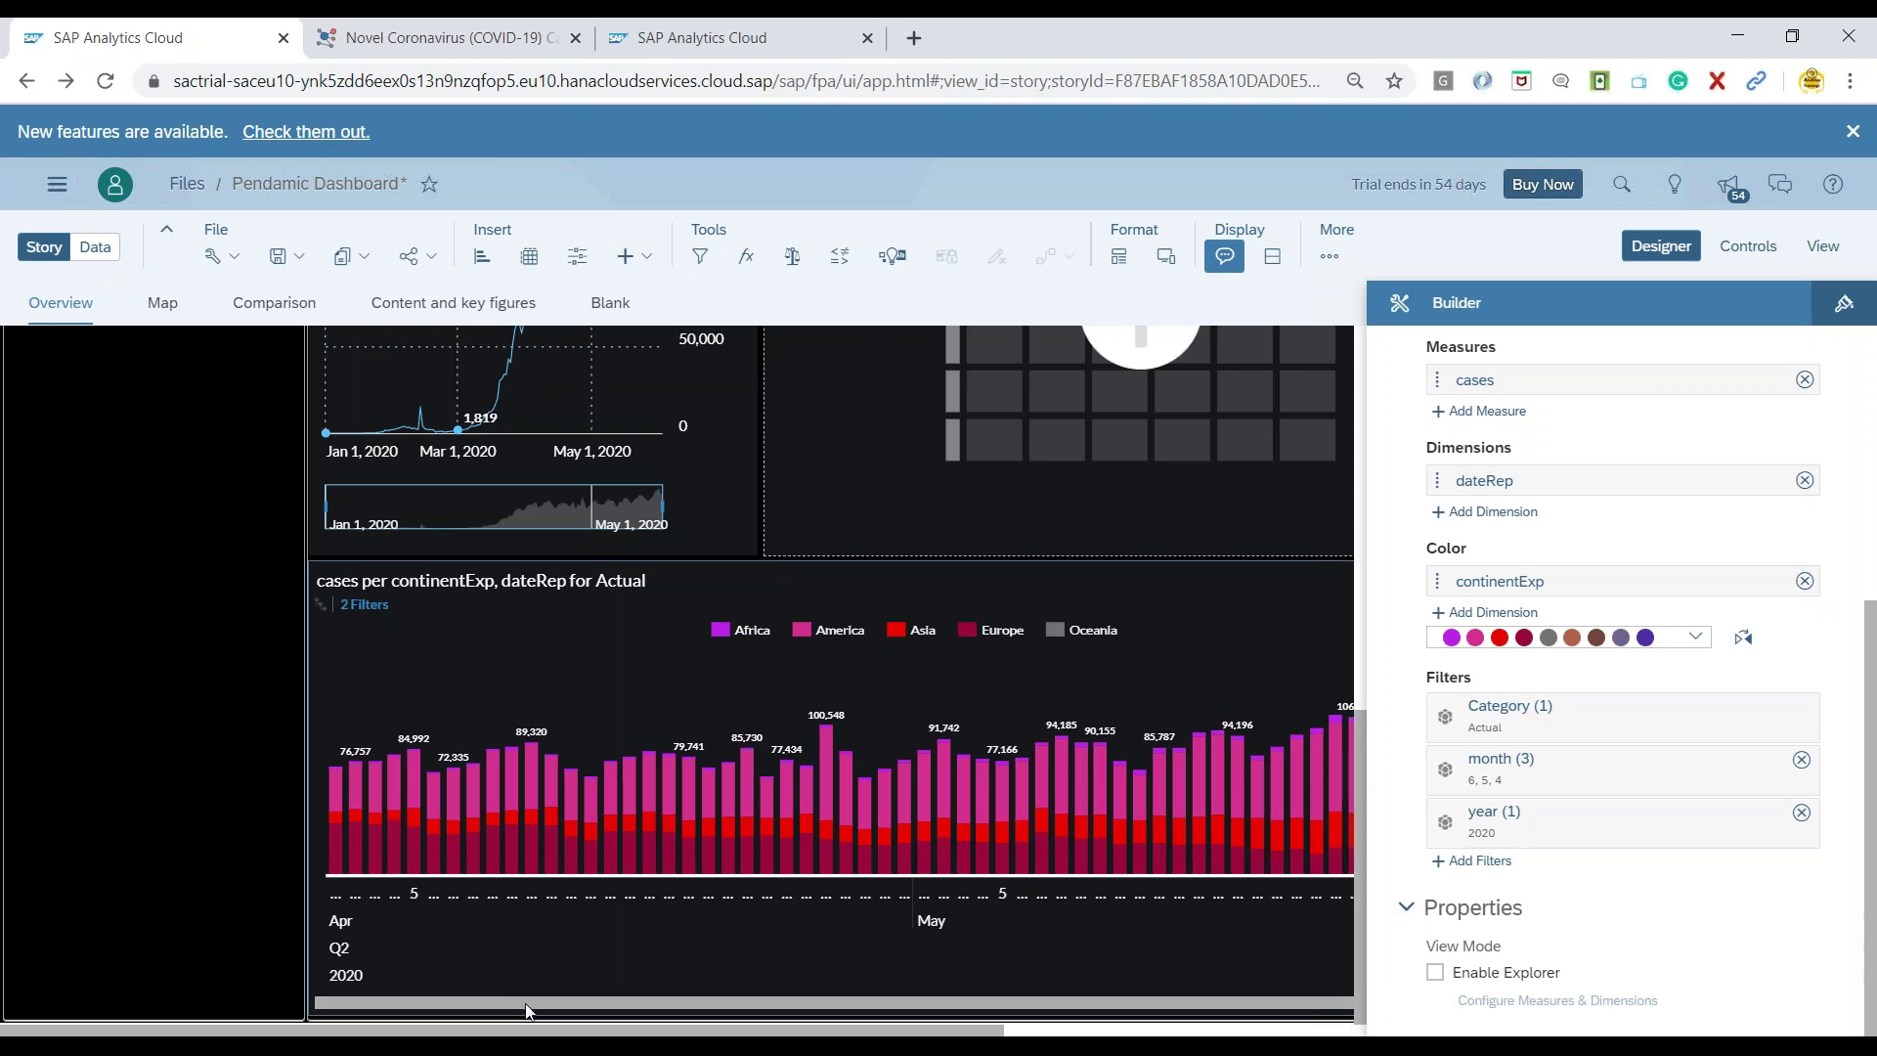
pyautogui.scroll(-2, 842, 968)
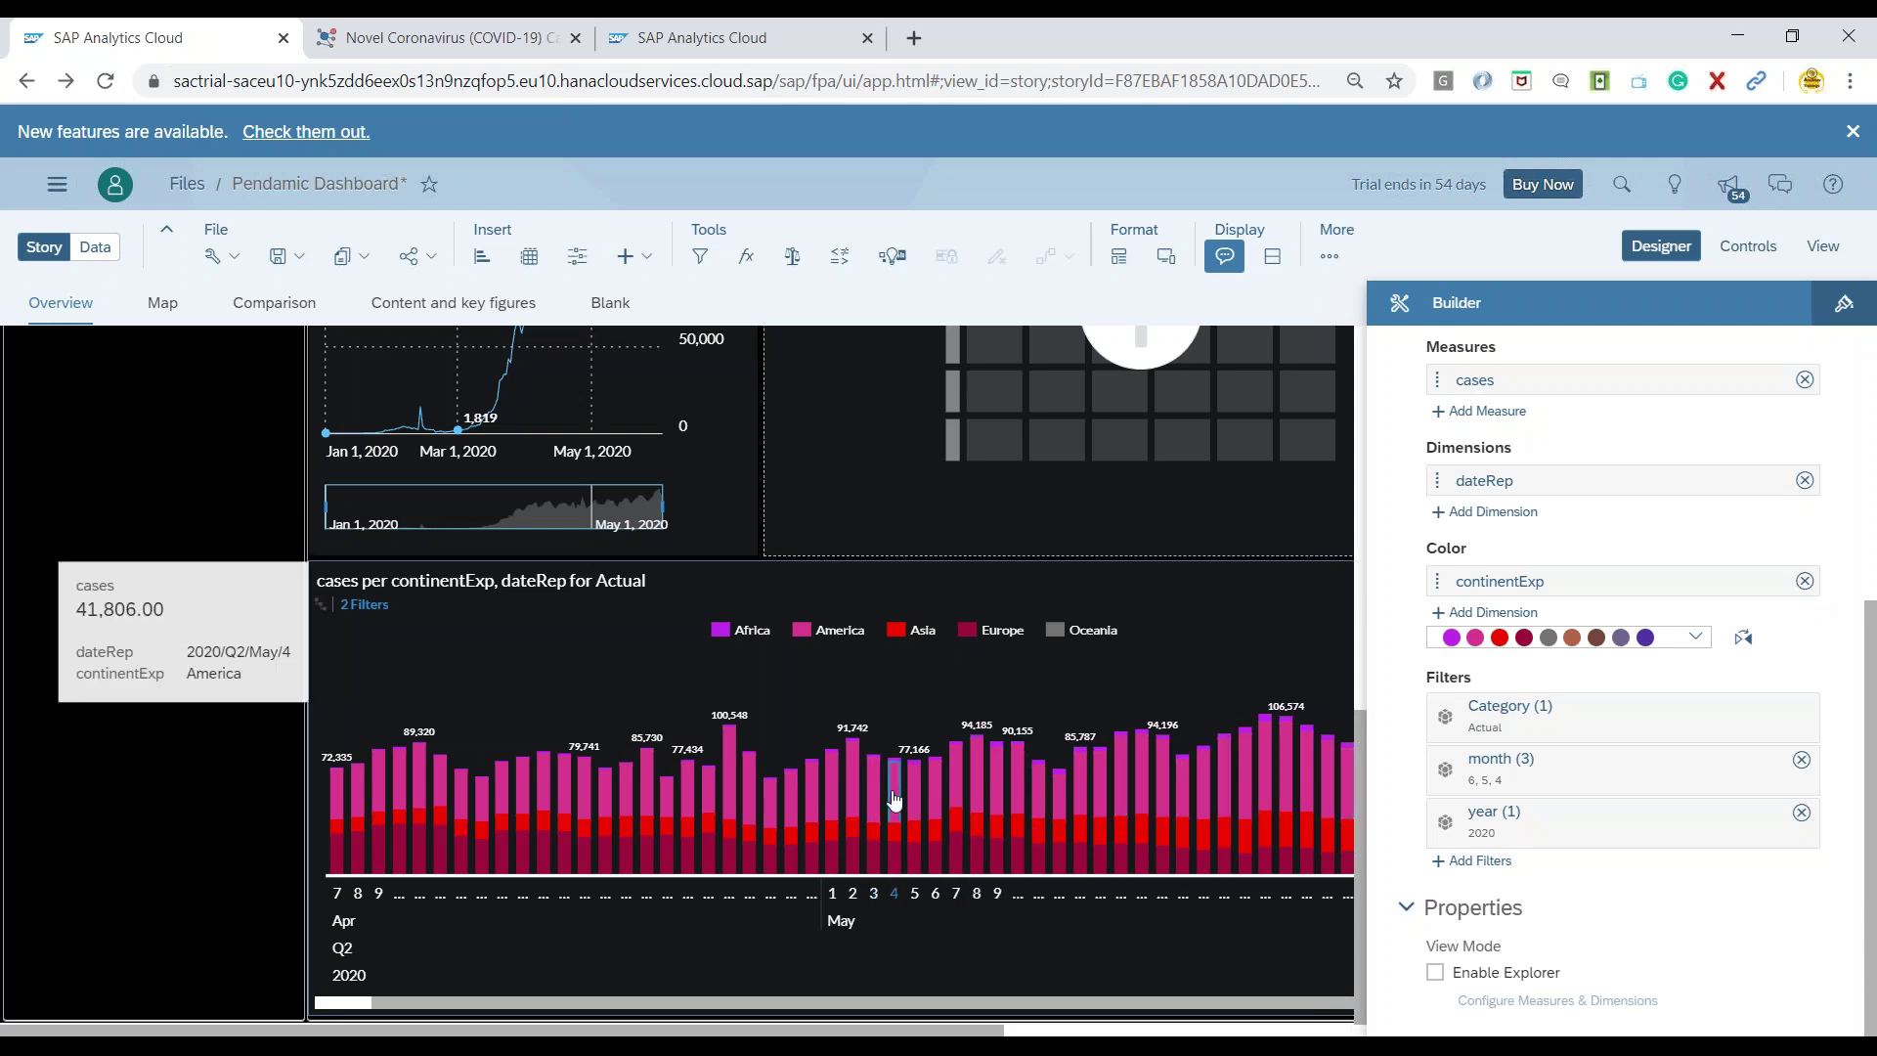
pyautogui.scroll(3, 1037, 791)
pyautogui.scroll(-3, 1031, 784)
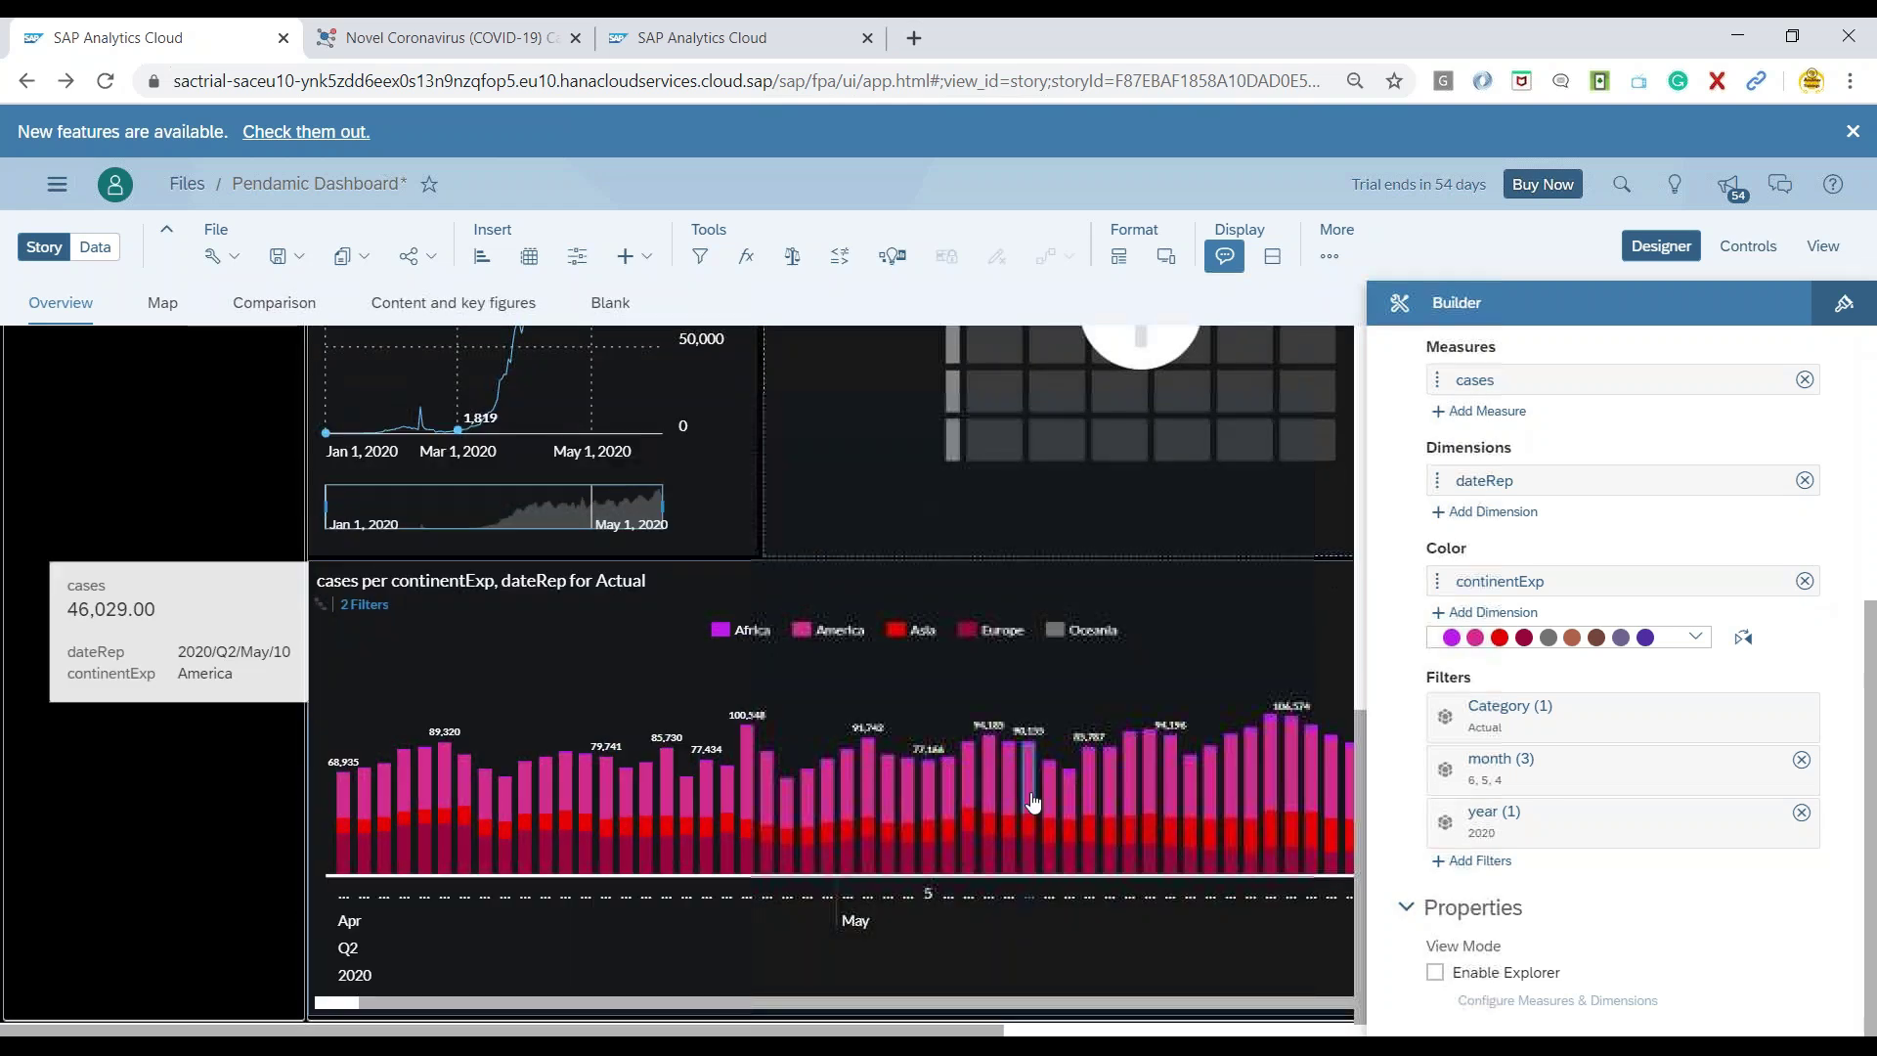